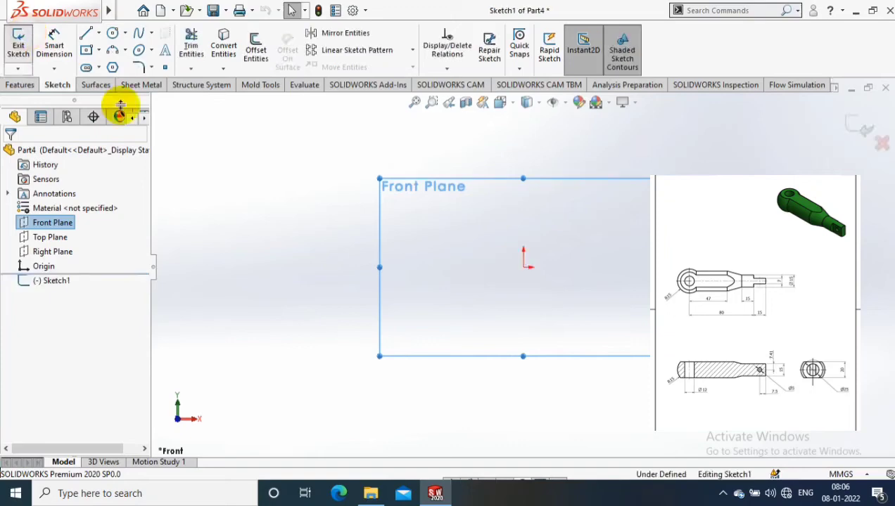
Dimension the Front Plane circle to 25 mm diameter and exit the sketch
left_click(57, 43)
left_click(633, 253)
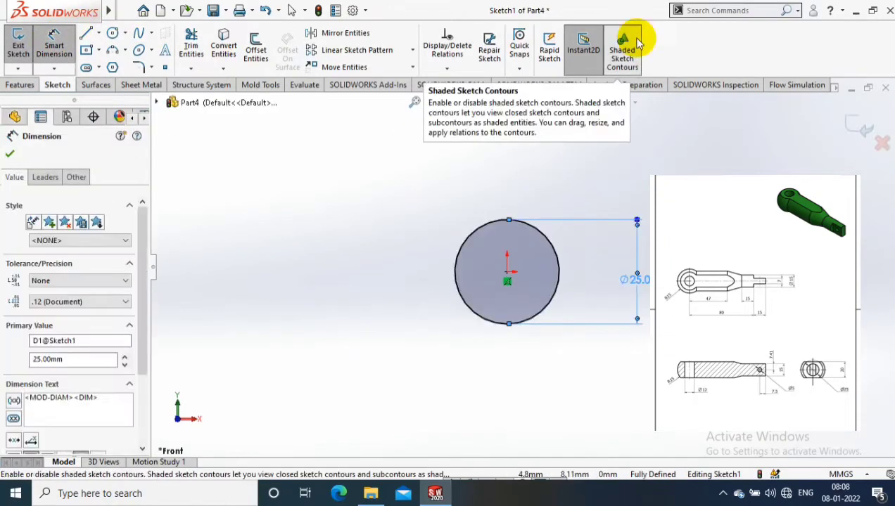
left_click(9, 153)
left_click(19, 46)
Extrude the circle 47 mm into a solid cylinder
left_click(20, 84)
left_click(24, 49)
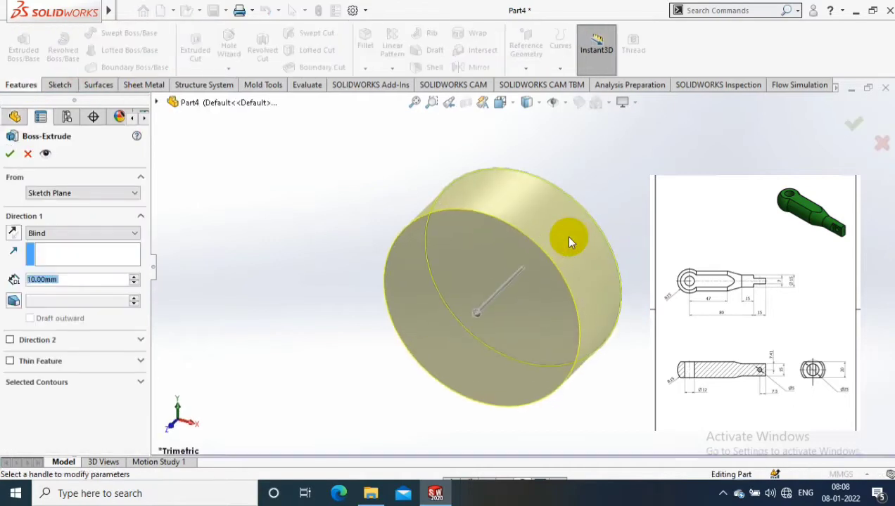
type("47")
key("Return")
left_click(9, 155)
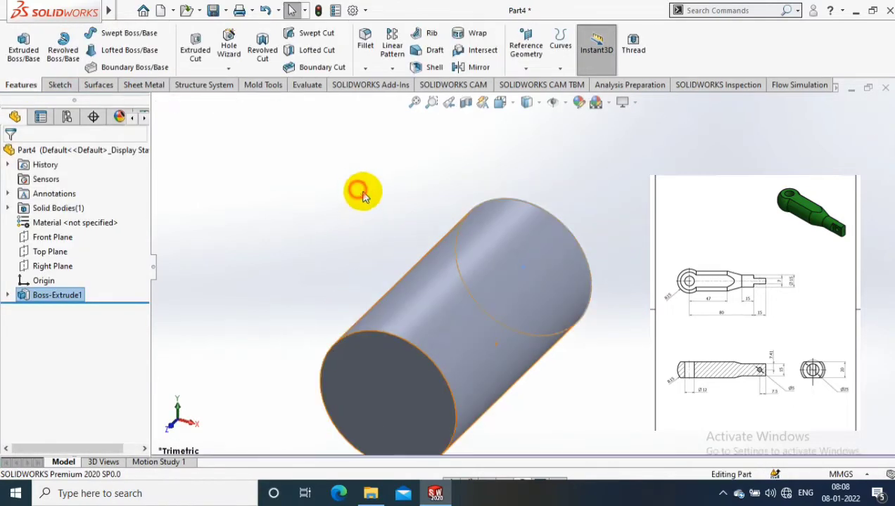
View the cylinder's end face head-on and draw a center rectangle across the circle from the origin
middle_click_drag(360, 191, 532, 290)
right_click(532, 290)
left_click(597, 142)
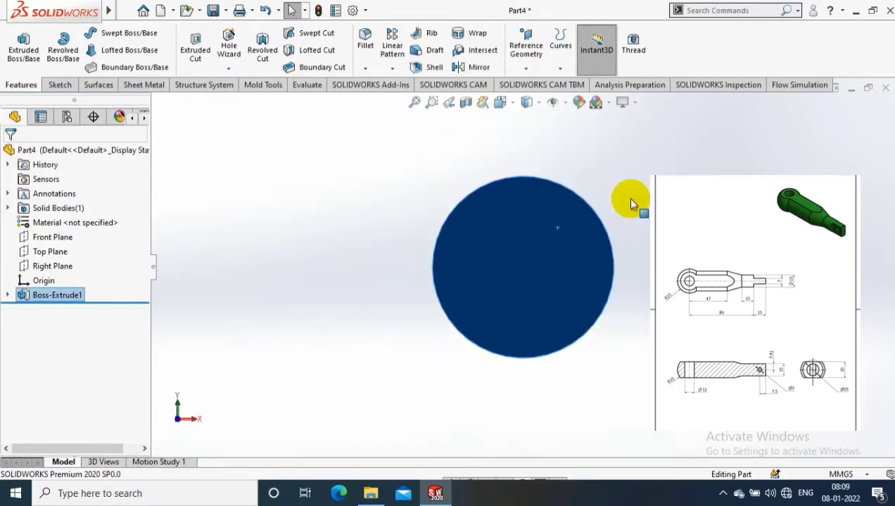
left_click(60, 85)
left_click(99, 50)
left_click(116, 80)
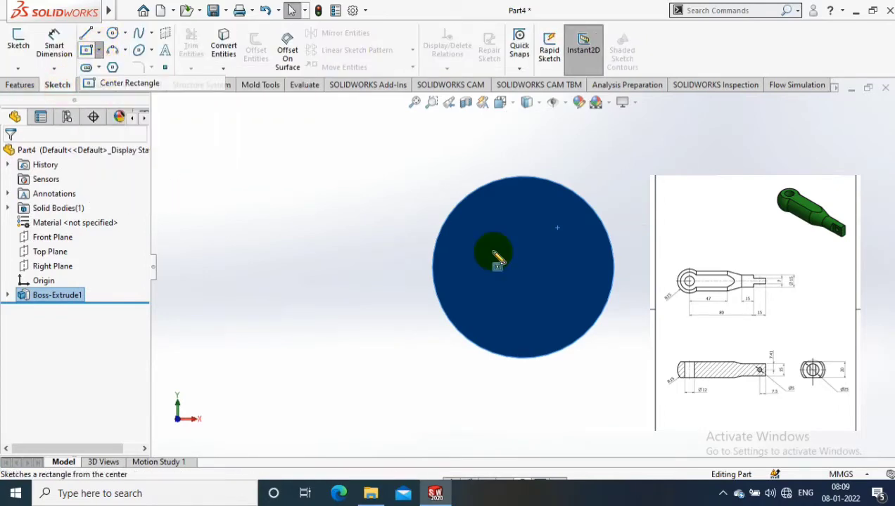
left_click(523, 267)
left_click(645, 317)
key("Escape")
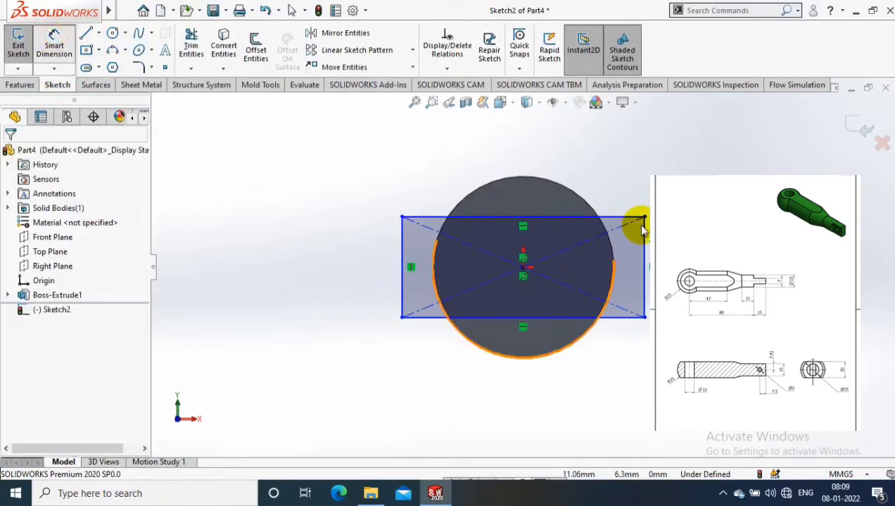
Cut 47 mm outside the rectangle with Flip side to cut, leaving two flats
left_click(20, 85)
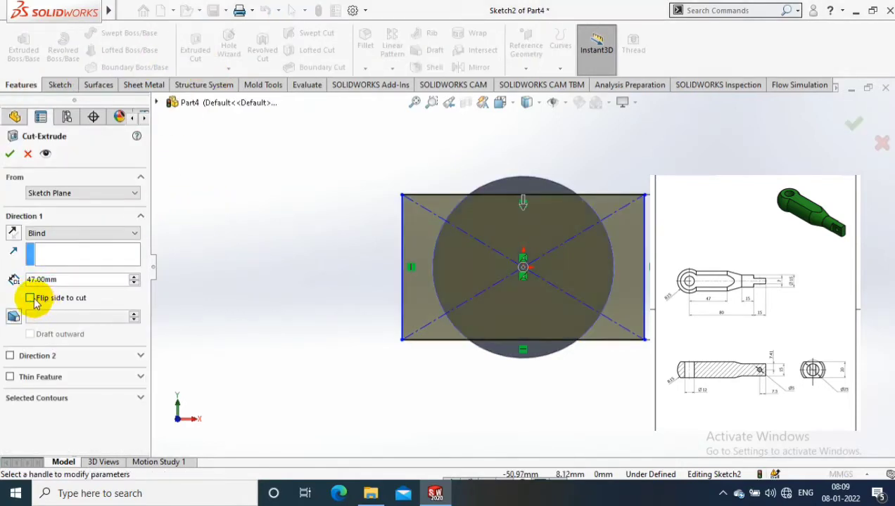
right_click(258, 180)
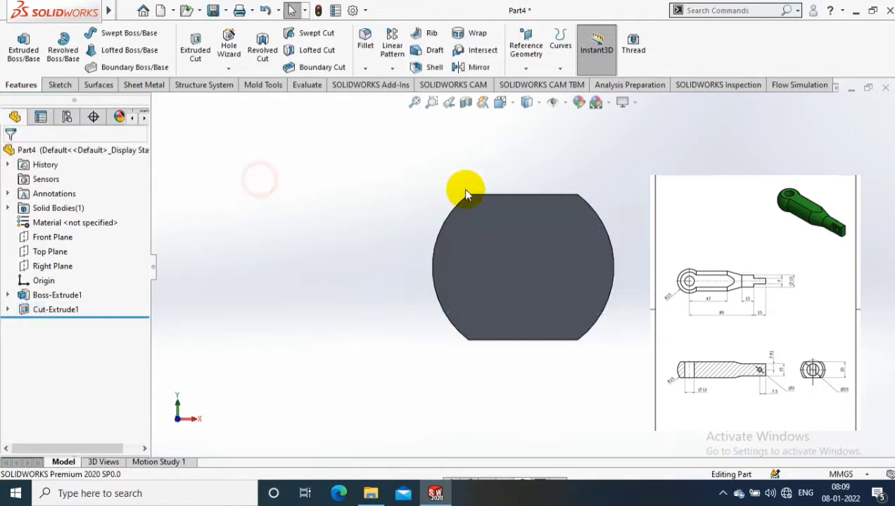
right_click(607, 157)
left_click(613, 143)
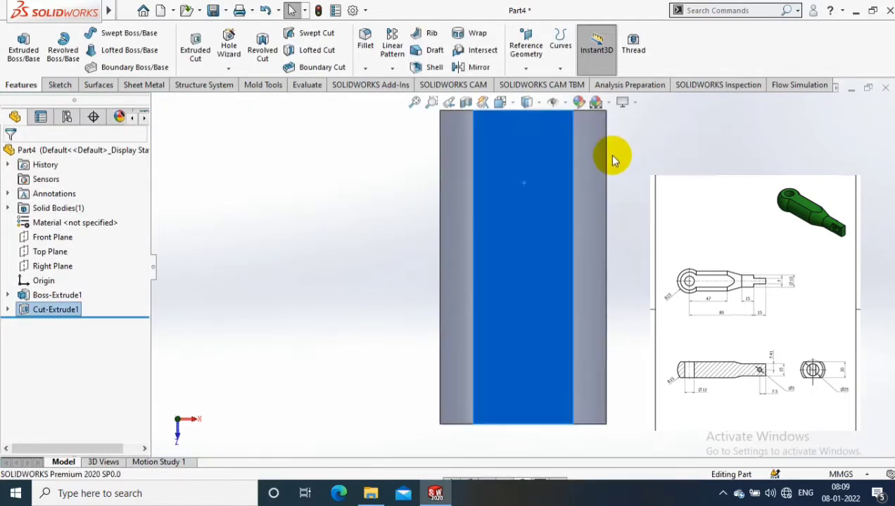
Sketch a 30 mm diameter circle centred on the flat face's end edge
left_click(58, 84)
left_click(19, 46)
left_click(113, 33)
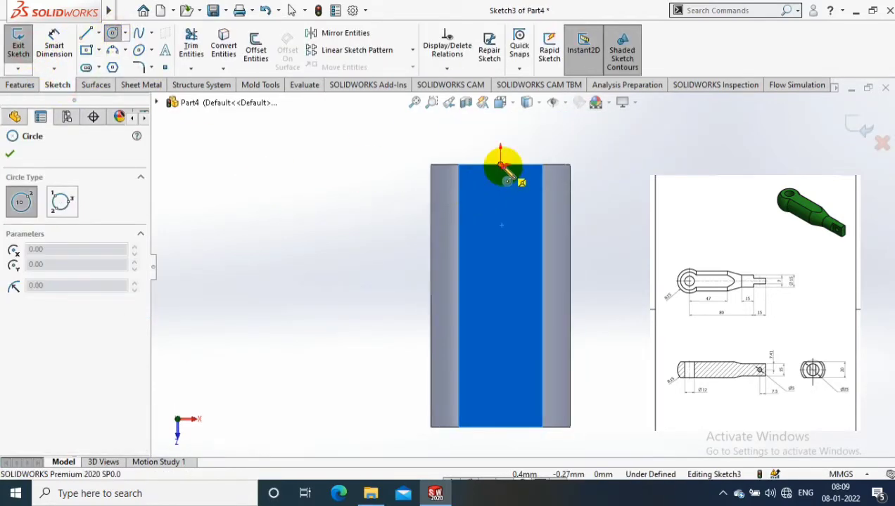
left_click(500, 172)
left_click(576, 132)
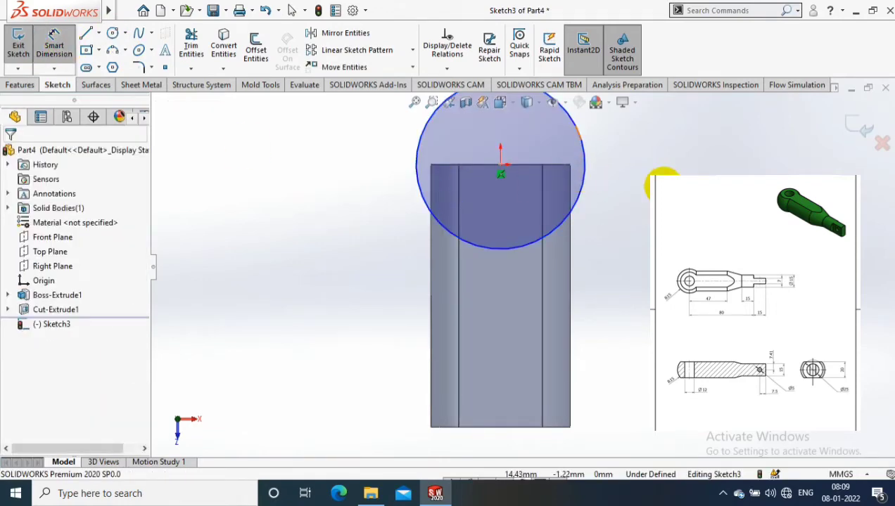
left_click(577, 133)
left_click(624, 176)
type("30")
key("Return")
left_click(635, 220)
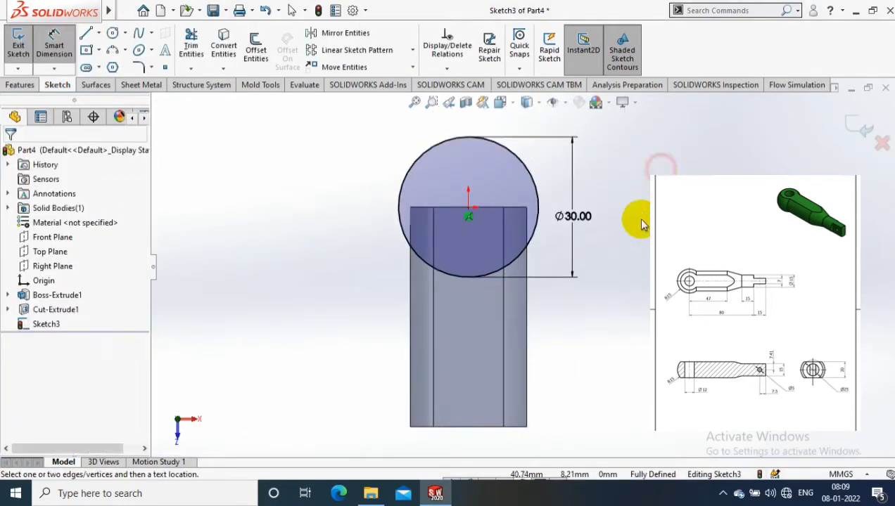
mouse_move(635, 219)
middle_mouse_down()
mouse_move(679, 116)
mouse_move(669, 136)
middle_mouse_up()
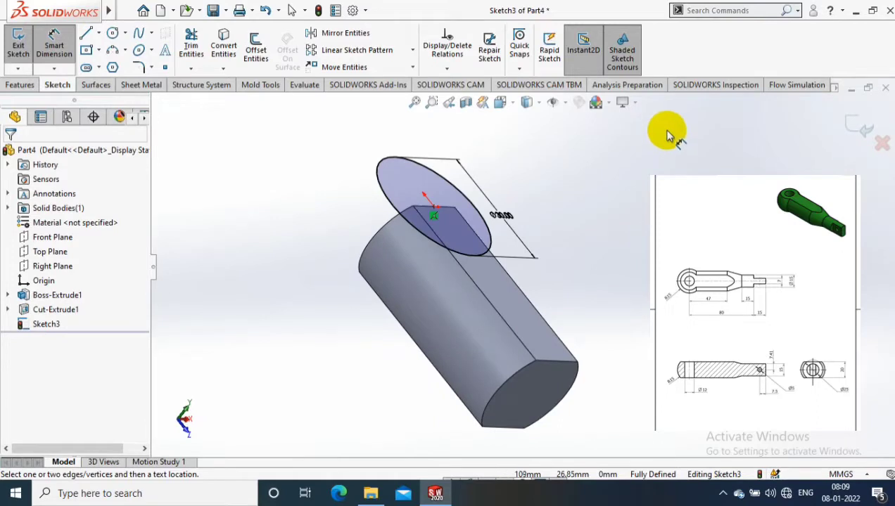
Extrude the 30 mm circle reversed, Up To Surface, to form the round eye
left_click(19, 85)
left_click(21, 49)
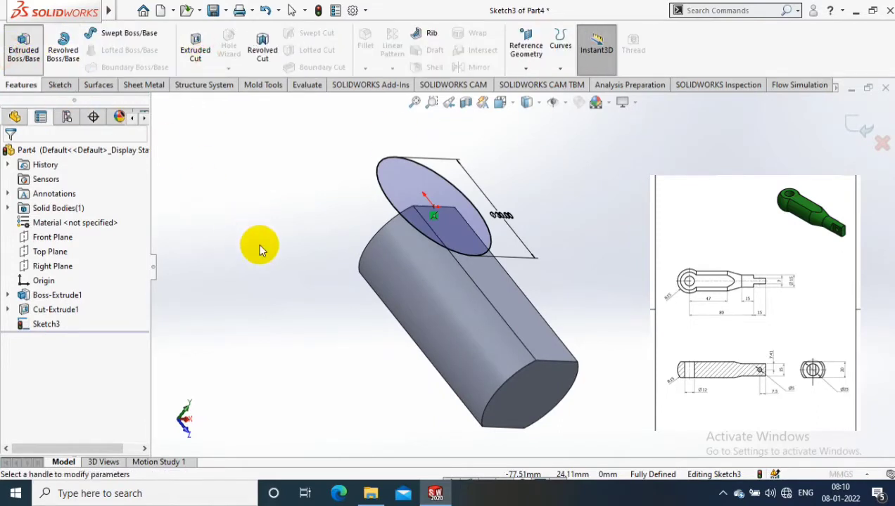
left_click(12, 234)
left_click(83, 233)
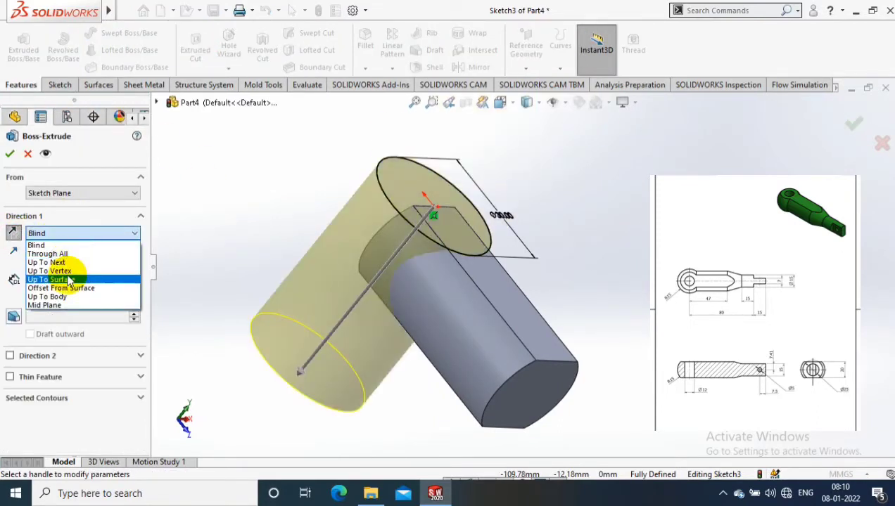
left_click(42, 265)
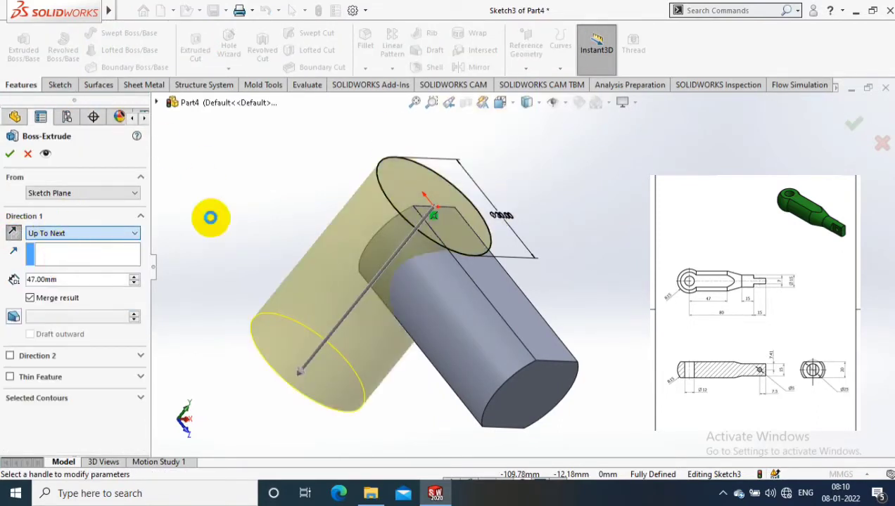
left_click(107, 235)
left_click(69, 280)
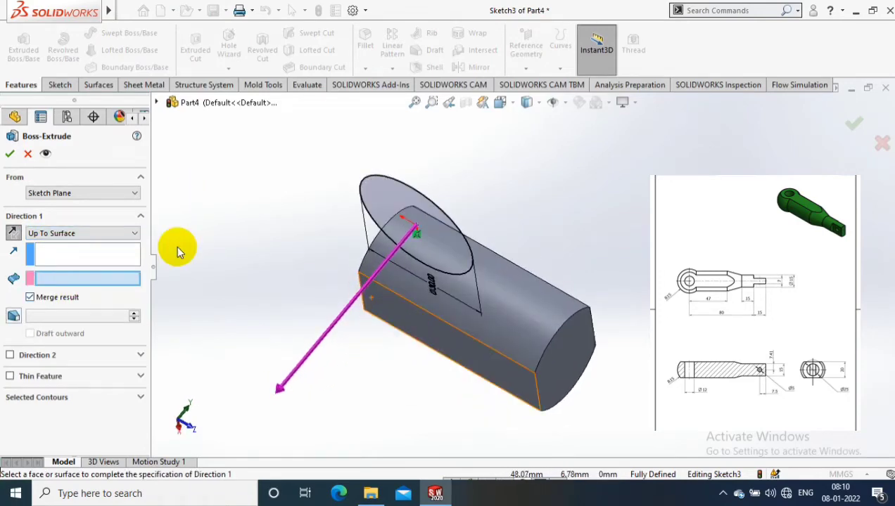
left_click(10, 154)
mouse_move(569, 189)
middle_mouse_down()
mouse_move(643, 225)
mouse_move(556, 330)
middle_mouse_up()
left_click(552, 338)
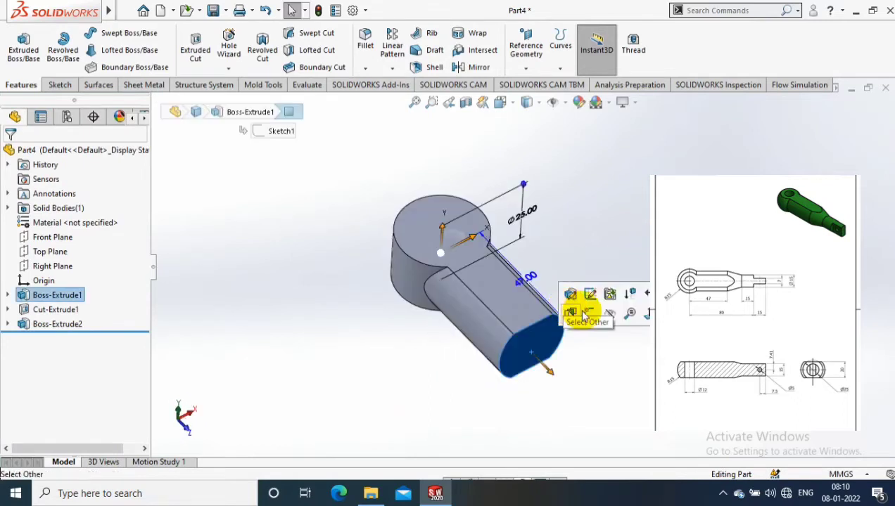
Create Plane1 offset 18 mm from the shank's end face
left_click(640, 330)
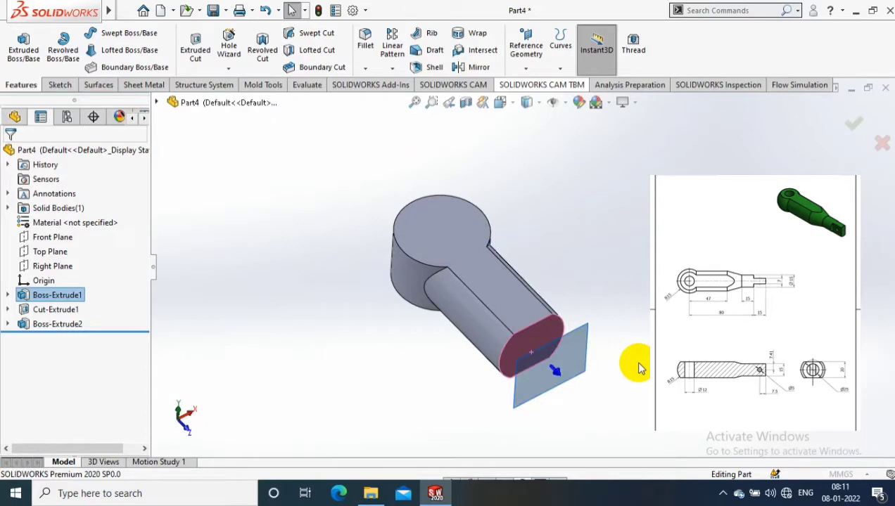
type("18")
key("Return")
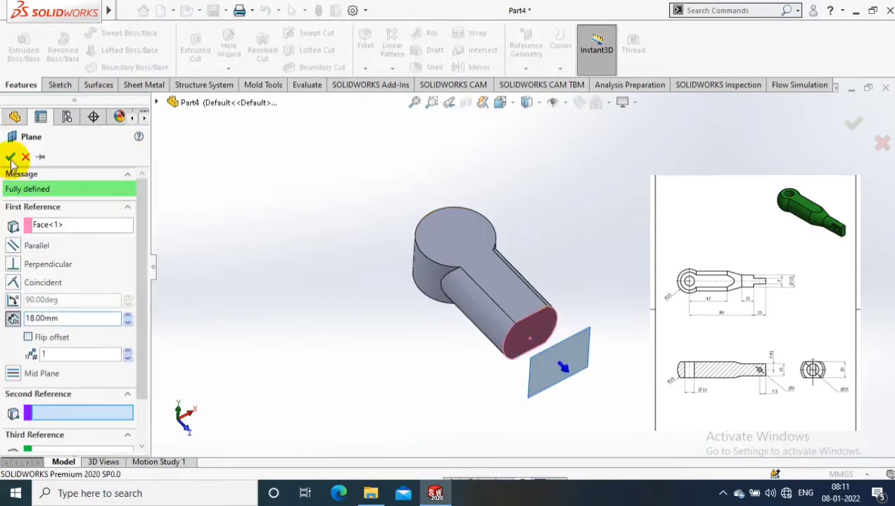
left_click(11, 158)
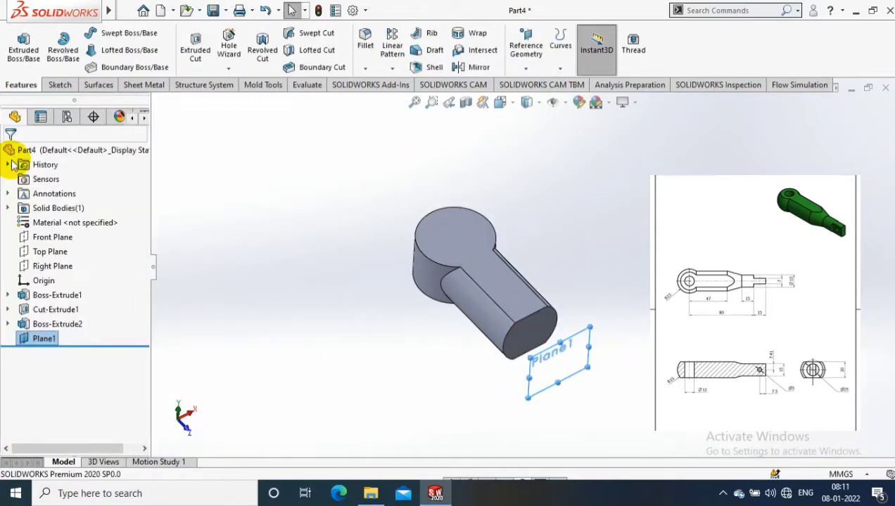
Sketch a 15 mm diameter circle at the origin on Plane1 and exit the sketch
right_click(40, 338)
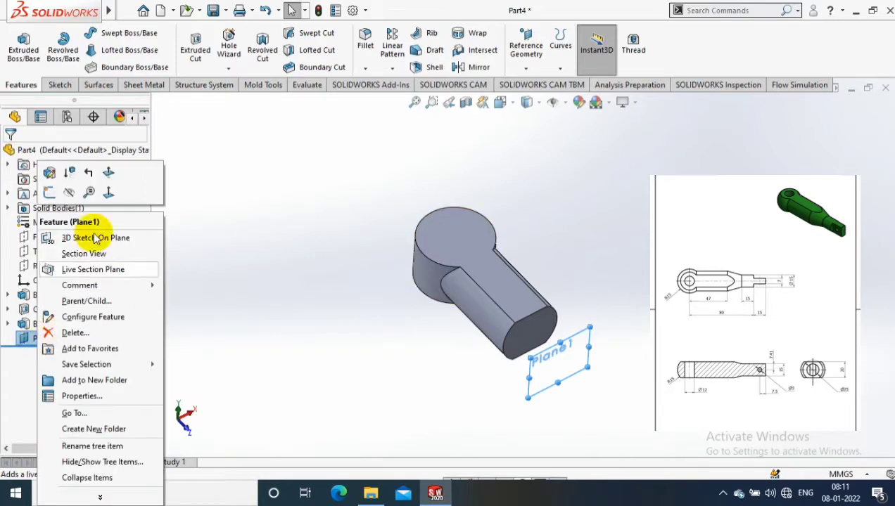
left_click(80, 176)
left_click(114, 35)
left_click_drag(522, 268, 588, 267)
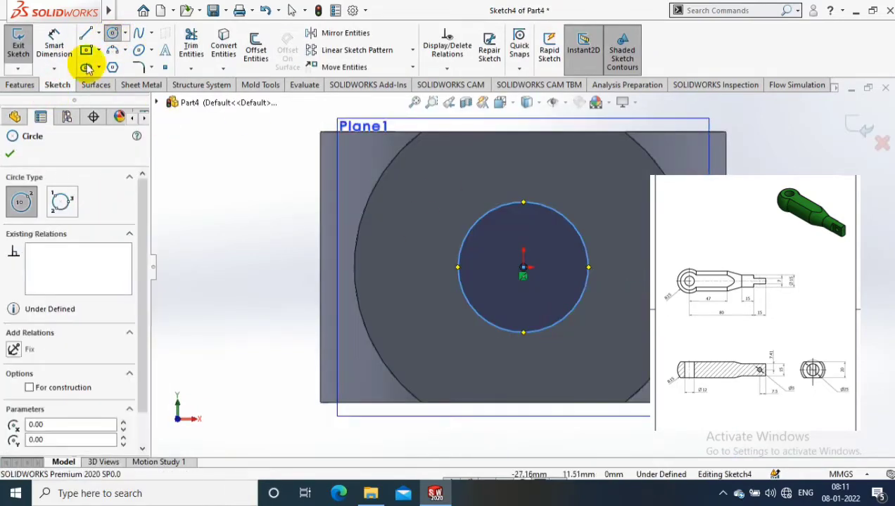
left_click(54, 42)
left_click(535, 325)
left_click(265, 259)
type("15")
key("Return")
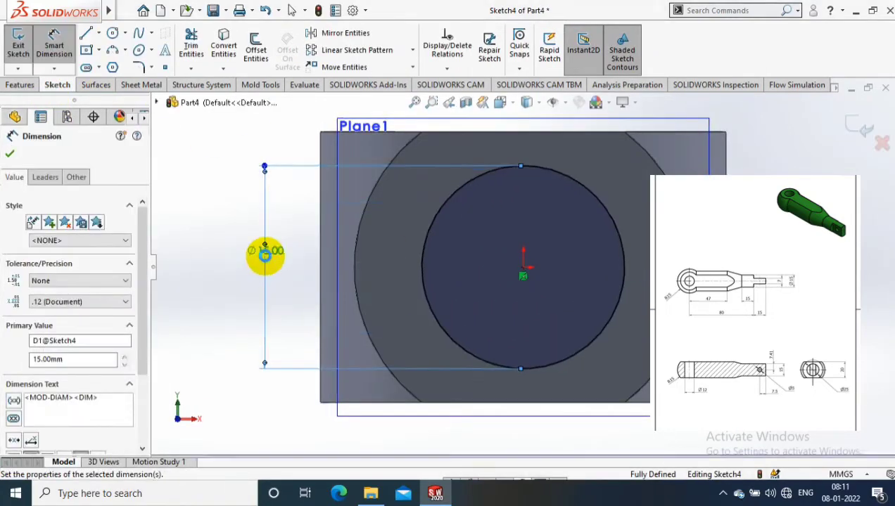
key("ctrl+7")
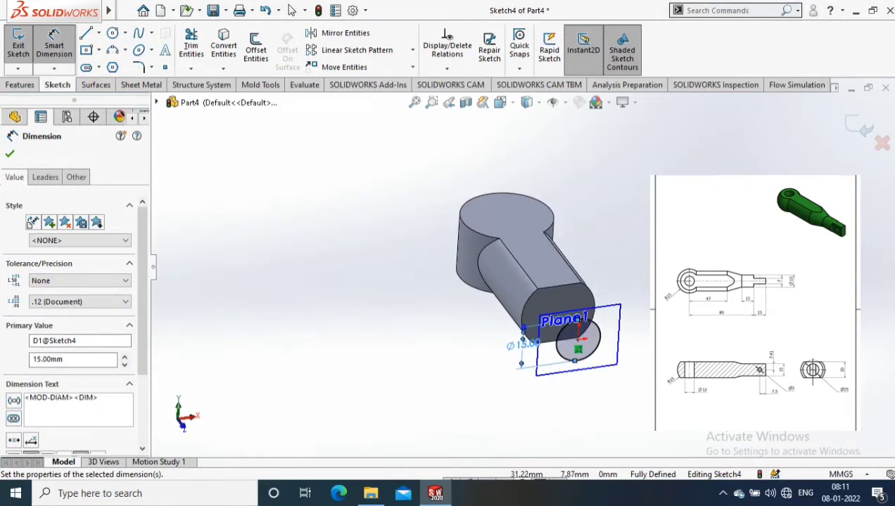
scroll(794, 337, "down", 2)
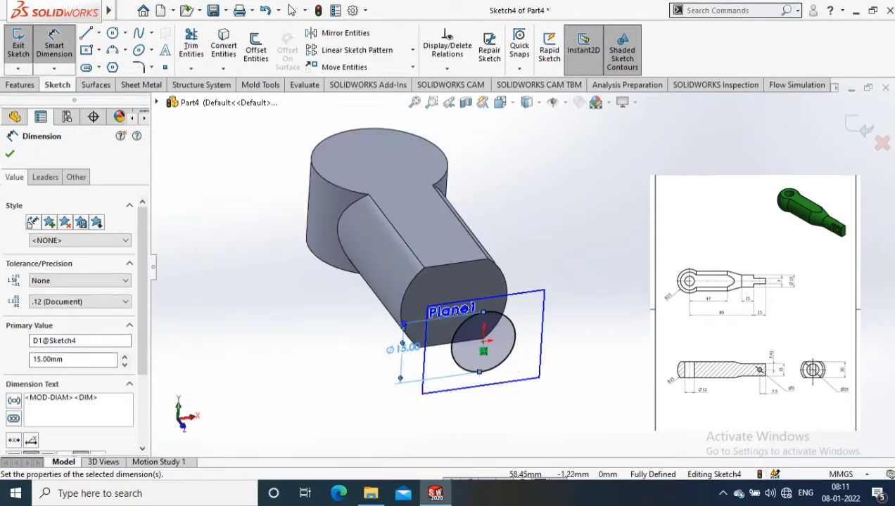
left_click(860, 127)
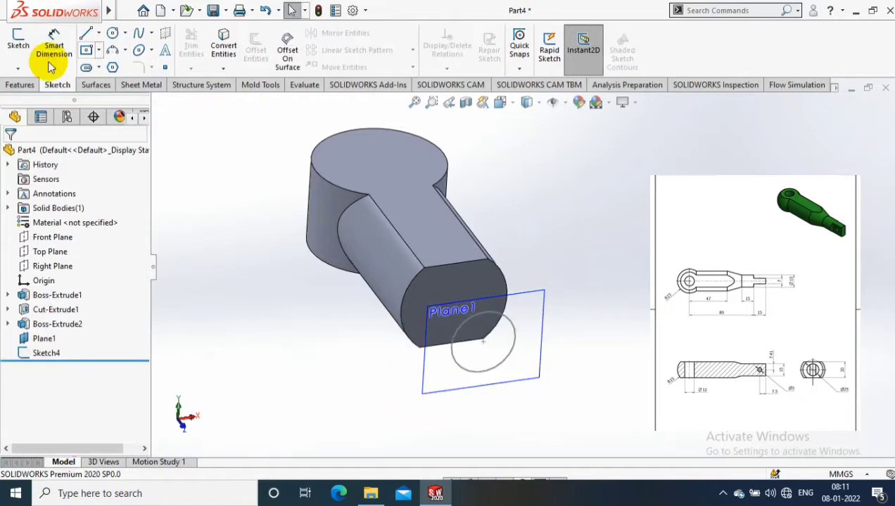
Extrude the 15 mm circle sketch into a 15 mm cylinder
left_click(19, 42)
left_click(511, 324)
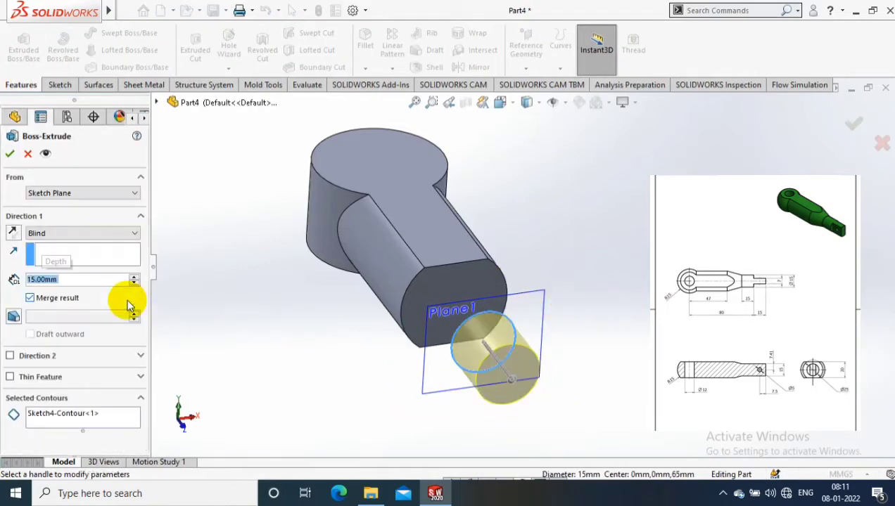
left_click(10, 156)
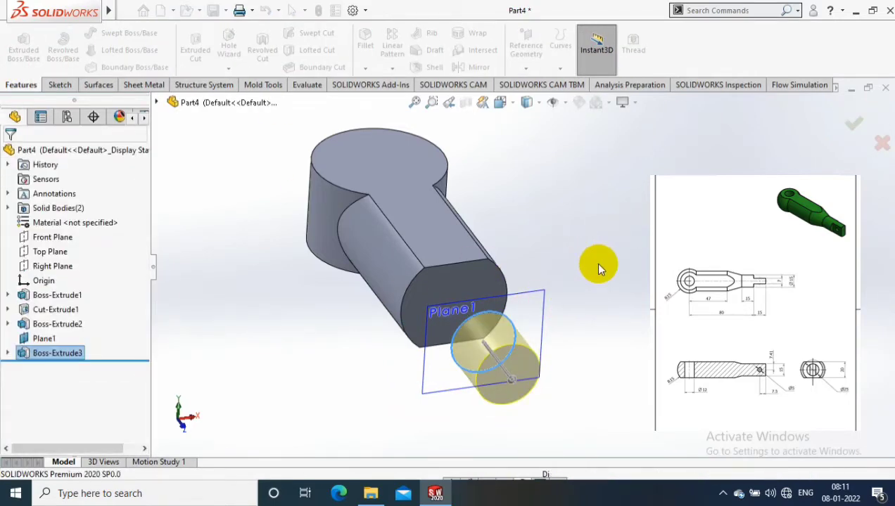
Loft between the shank end face and the cylinder face to make the tapered shank
mouse_move(626, 233)
middle_mouse_down()
mouse_move(644, 316)
mouse_move(226, 94)
middle_mouse_up()
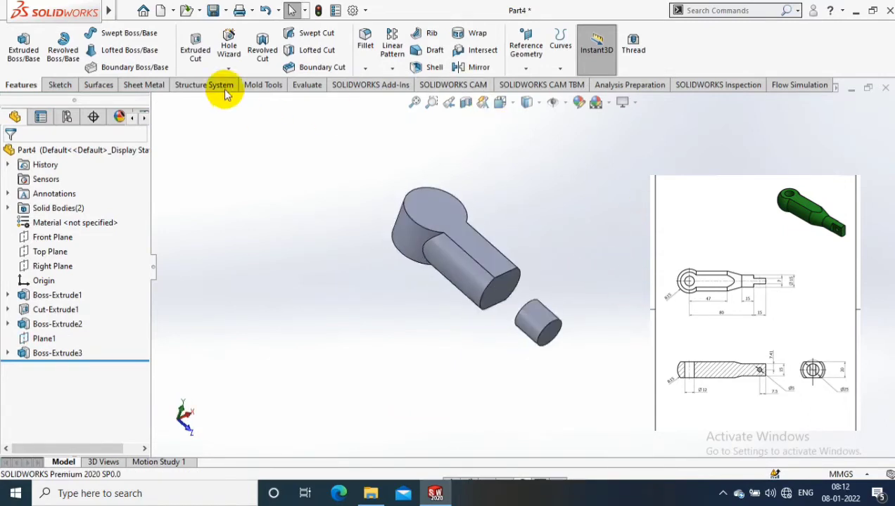
left_click(514, 294)
mouse_move(514, 294)
middle_mouse_down()
mouse_move(570, 314)
mouse_move(406, 304)
middle_mouse_up()
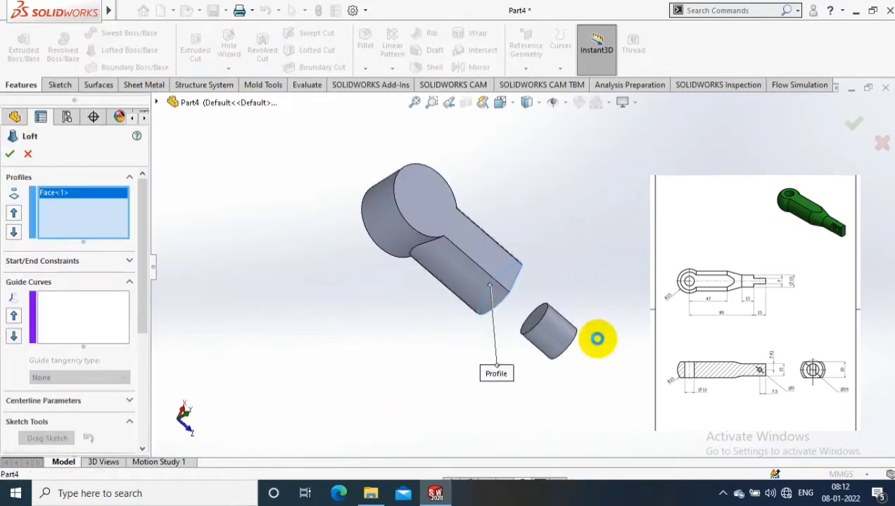
left_click(563, 329)
middle_click_drag(563, 329, 575, 274)
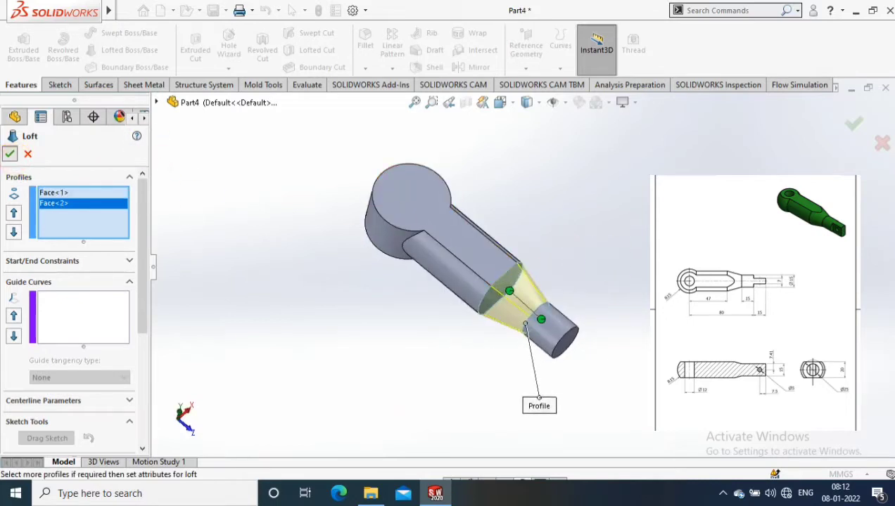
right_click(656, 273)
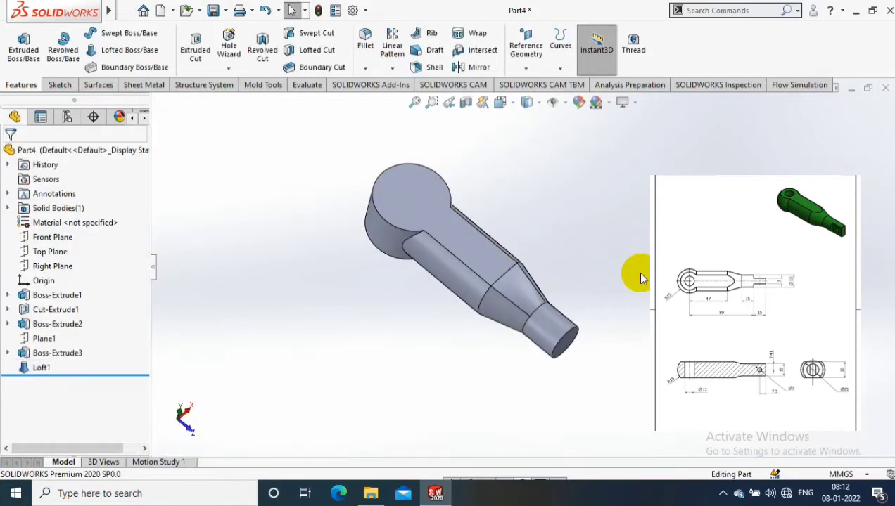
right_click(570, 352)
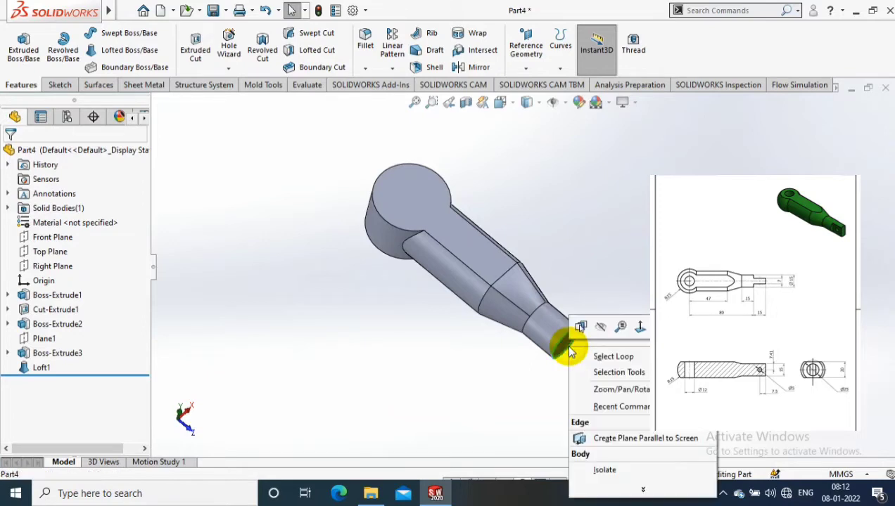
View the tip's end face Normal To
left_click(643, 327)
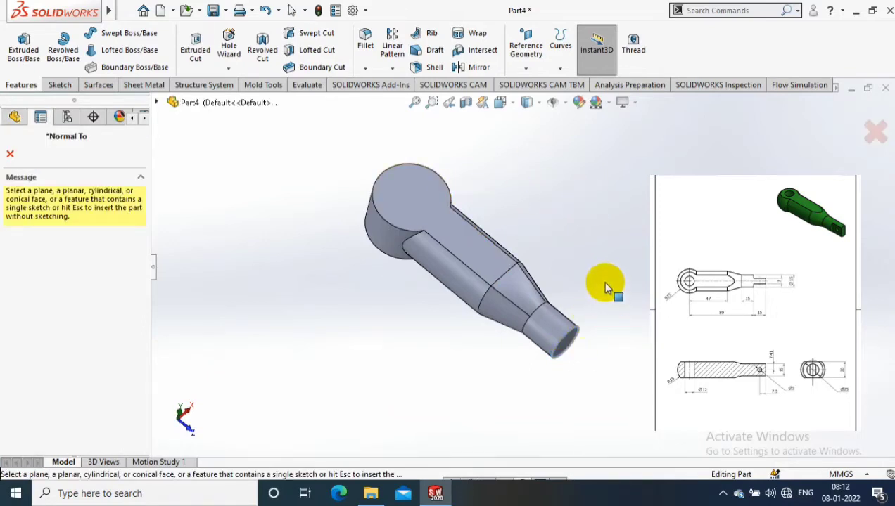
left_click(10, 154)
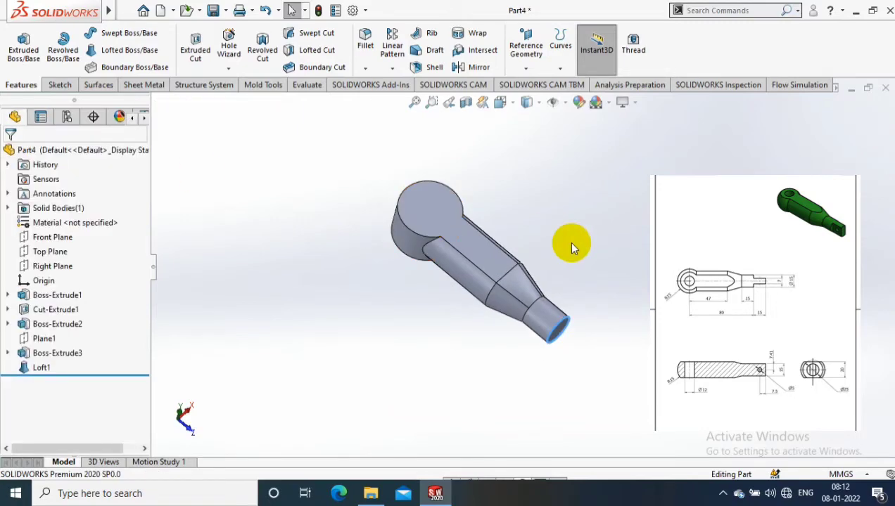
scroll(556, 309, "down", 3)
right_click(513, 372)
left_click(603, 142)
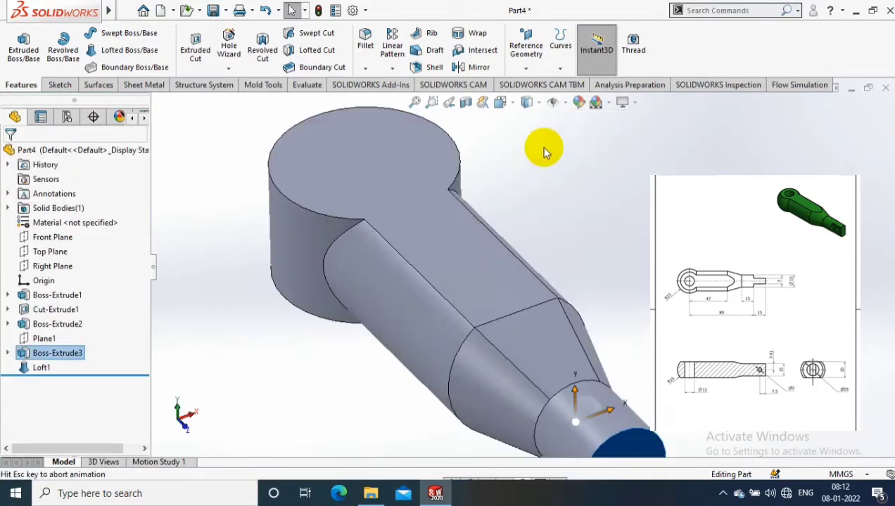
Sketch a center rectangle across the tip circle with a 7 mm width
left_click(65, 91)
left_click(18, 46)
left_click(86, 50)
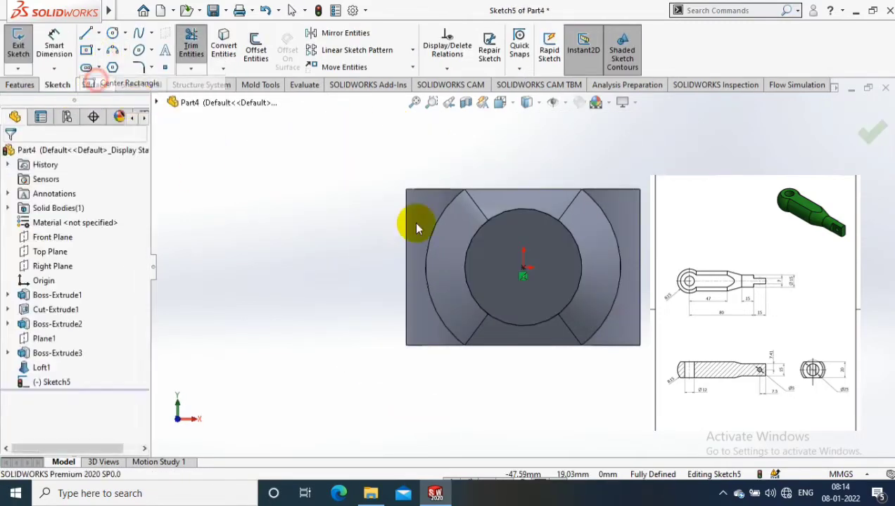
left_click(501, 192)
left_click(545, 341)
left_click(529, 193)
left_click(531, 170)
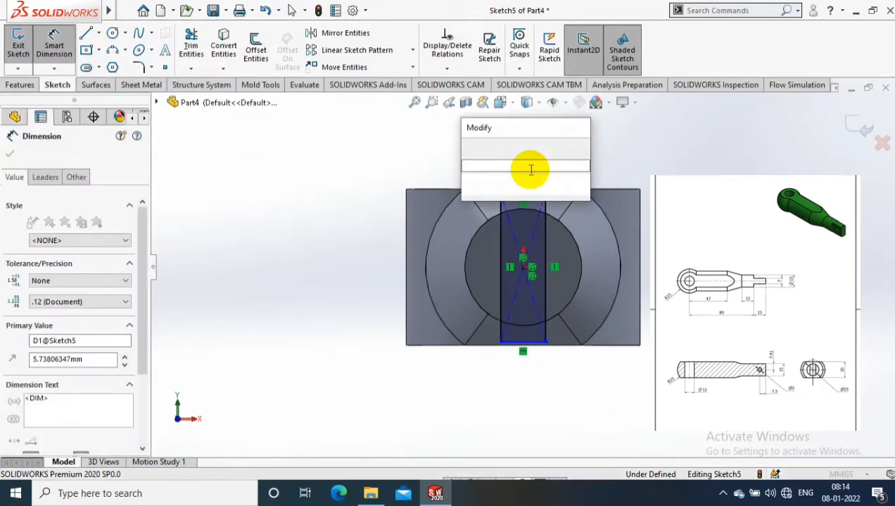
type("7")
key("Return")
left_click(863, 128)
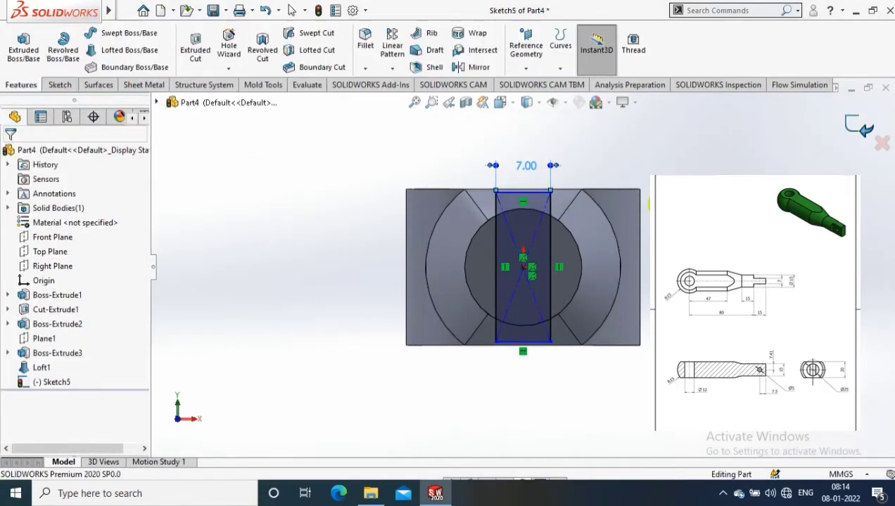
Extruded Cut the rectangle 15 mm with Flip side to cut, flattening the tip
left_click(195, 50)
left_click(622, 339)
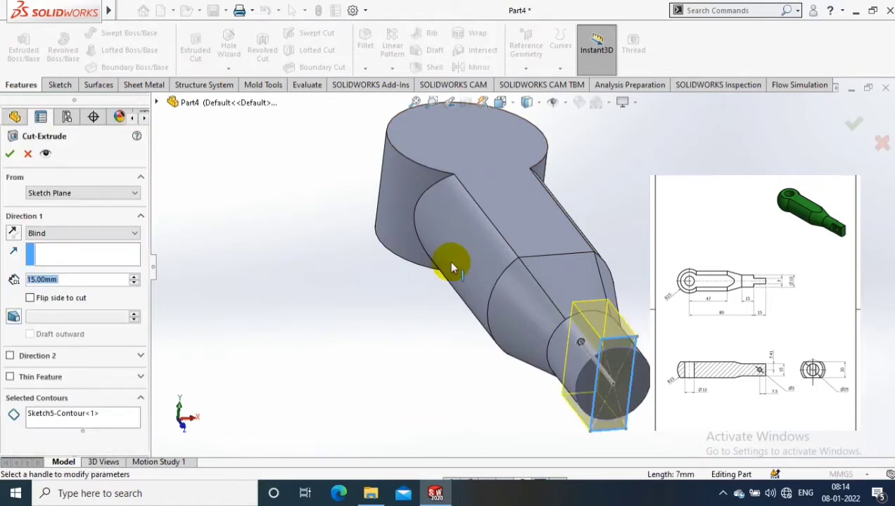
left_click(31, 301)
left_click(10, 153)
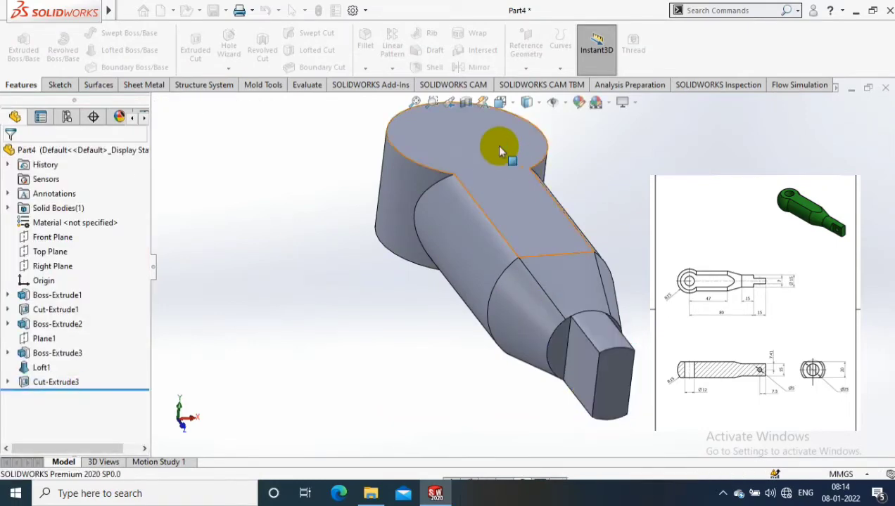
left_click(498, 151)
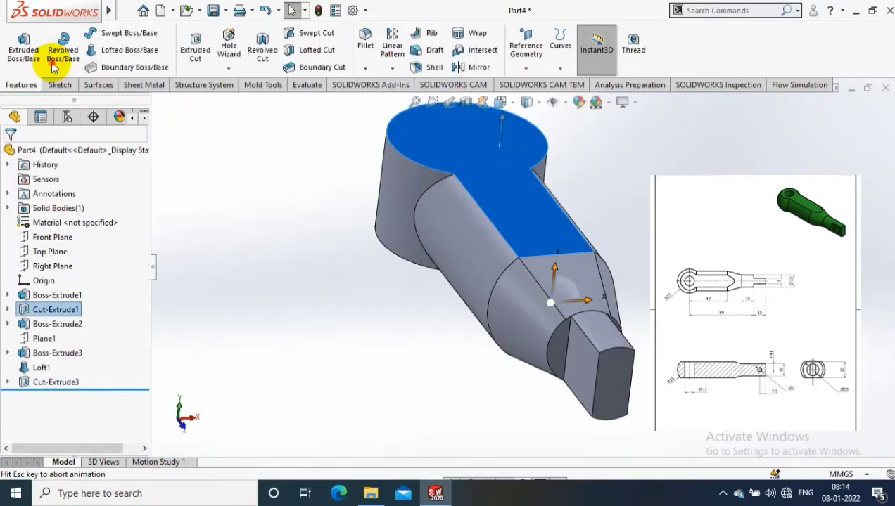
Sketch a 12 mm diameter circle at the centre of the eye's top face
left_click(523, 160)
left_click(542, 173)
left_click(55, 44)
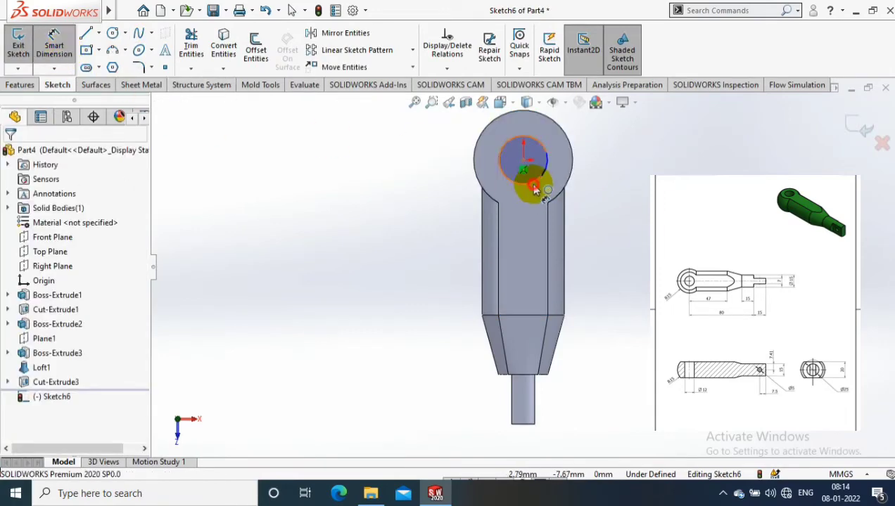
left_click(535, 189)
left_click(633, 185)
type("12")
key("Return")
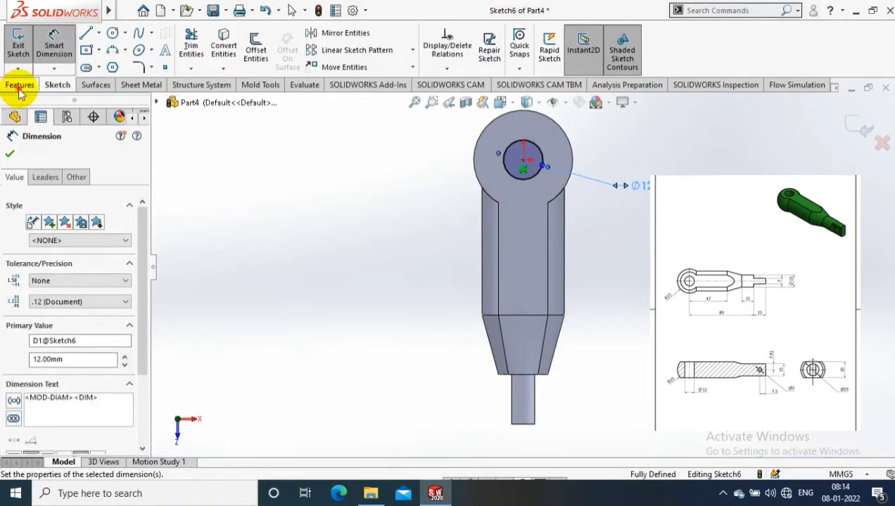
Extruded Cut the 12 mm circle Through All - Both through the eye
left_click(20, 85)
left_click(195, 49)
left_click(82, 233)
left_click(59, 260)
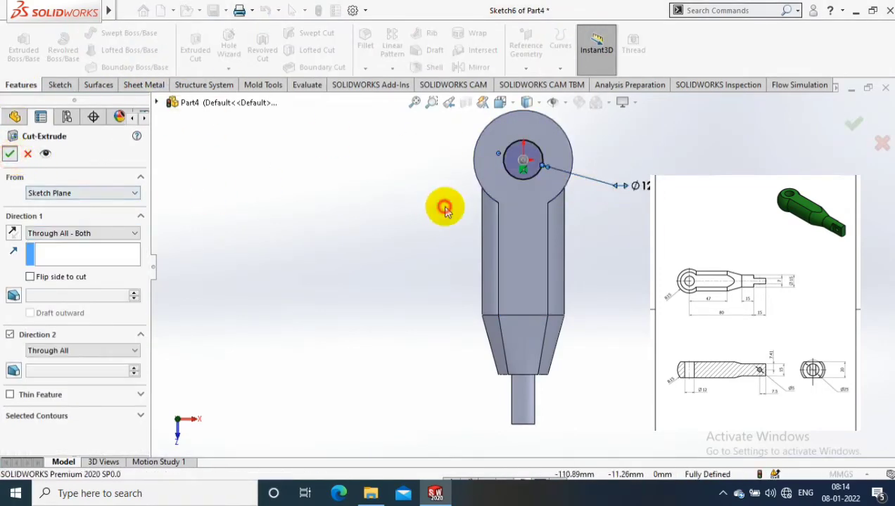
key("Return")
right_click(633, 190)
mouse_move(624, 326)
middle_mouse_down()
mouse_move(633, 190)
mouse_move(333, 260)
middle_mouse_up()
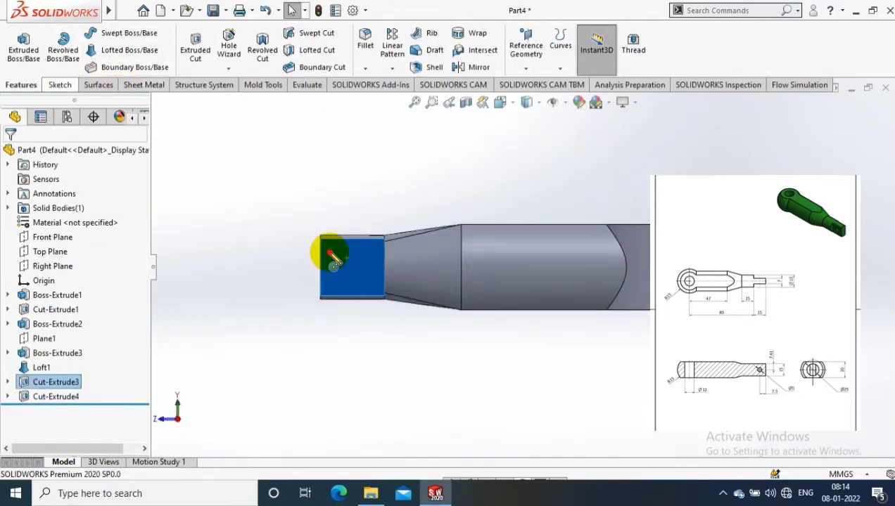
Sketch a 5 mm diameter circle on the tab's flat face
key("c")
left_click(349, 267)
left_click(356, 272)
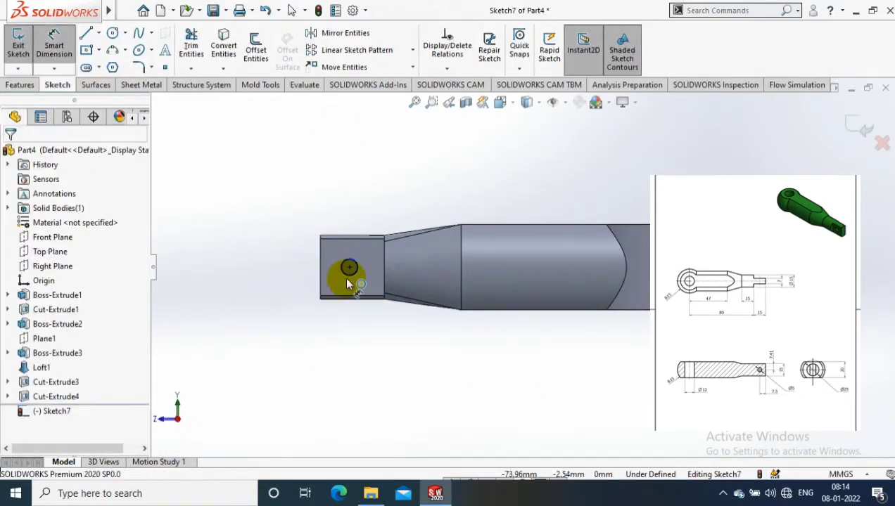
left_click(346, 283)
left_click(235, 303)
type("5")
key("Return")
left_click(398, 158)
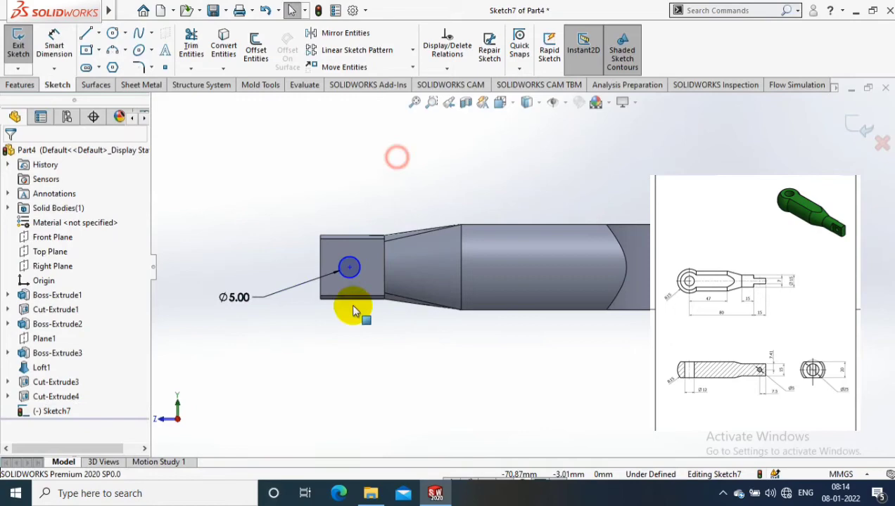
Give the circle centre a Horizontal relation and cut the 5 mm cross hole through the tab
left_click(354, 243, "ctrl")
left_click(15, 366)
left_click(10, 154)
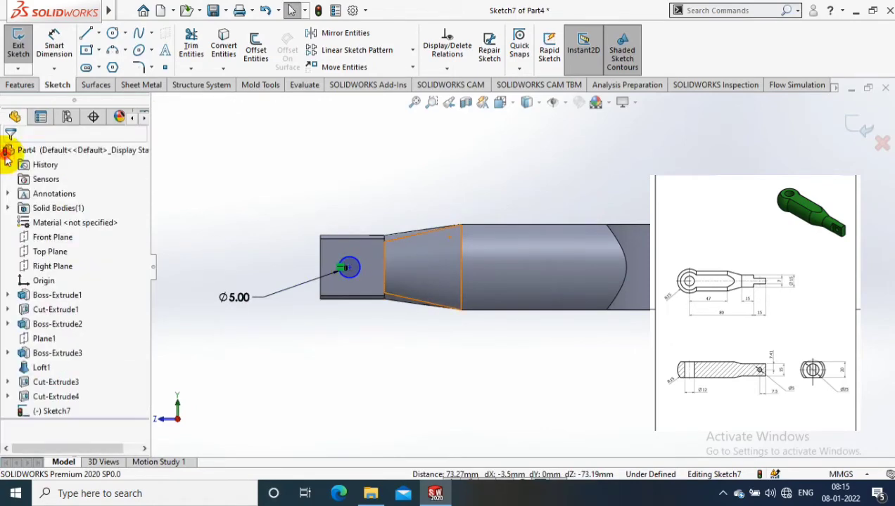
left_click(9, 151)
left_click(20, 85)
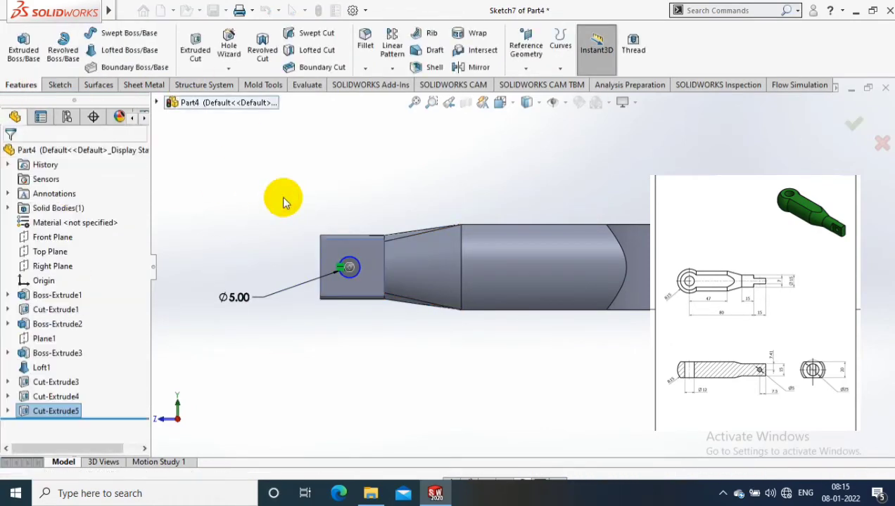
key("ctrl+7")
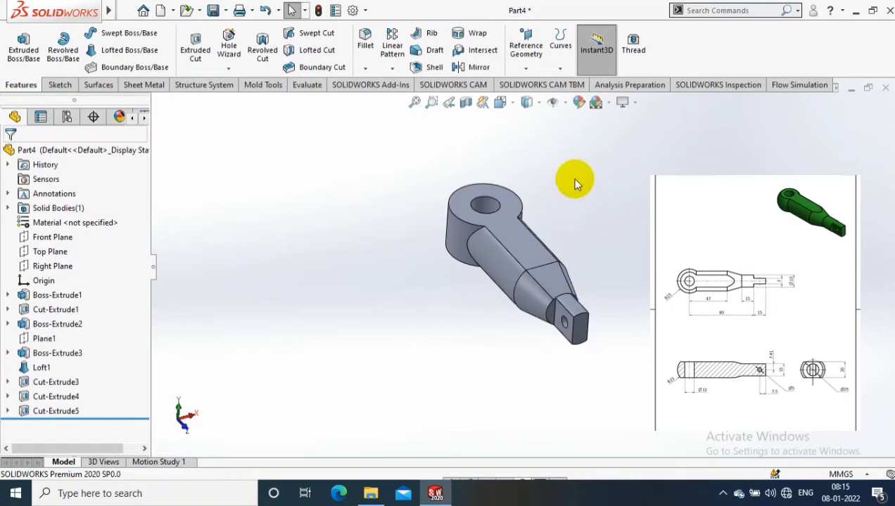
Inspect the finished holes and open the cross-hole cut's Sketch7 for editing
middle_click_drag(608, 186, 583, 196)
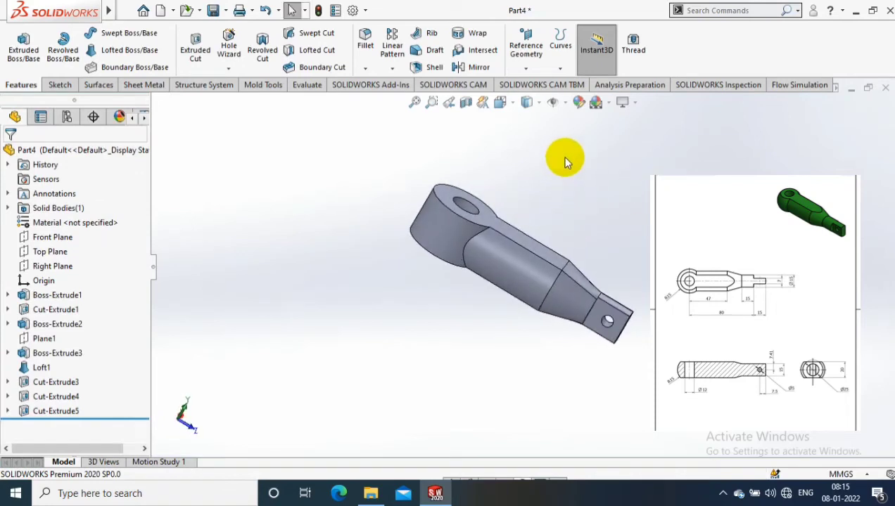
left_click(366, 69)
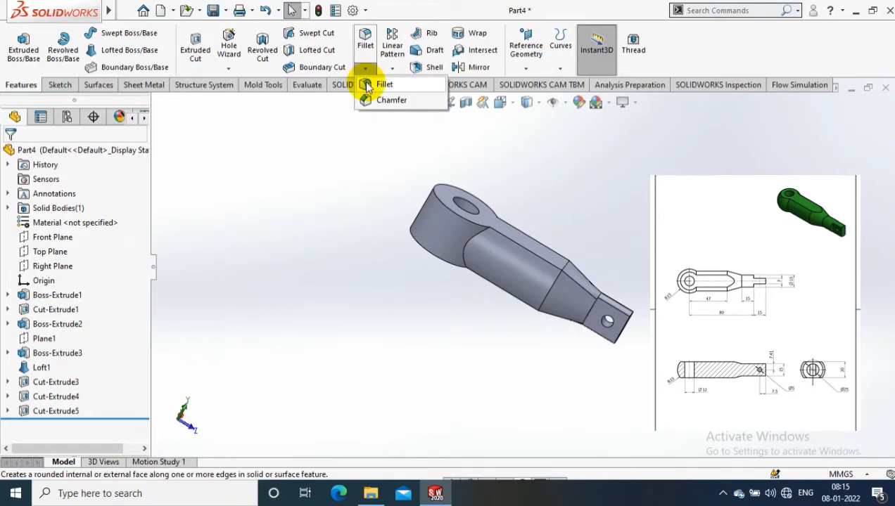
left_click(366, 86)
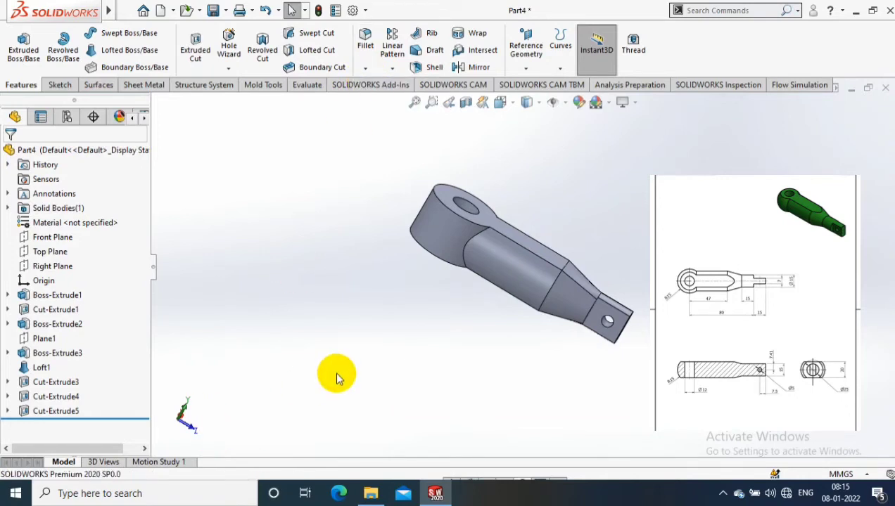
left_click(8, 411)
right_click(67, 426)
Reopen the cross-hole sketch, view it normal, and dimension the circle centre 7.50 from the tip's end
left_click(67, 237)
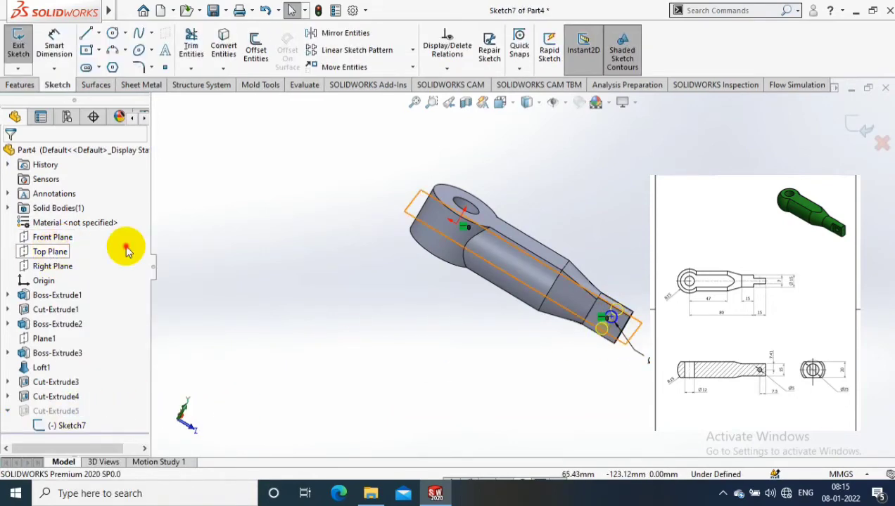
left_click(53, 265)
key("ctrl+8")
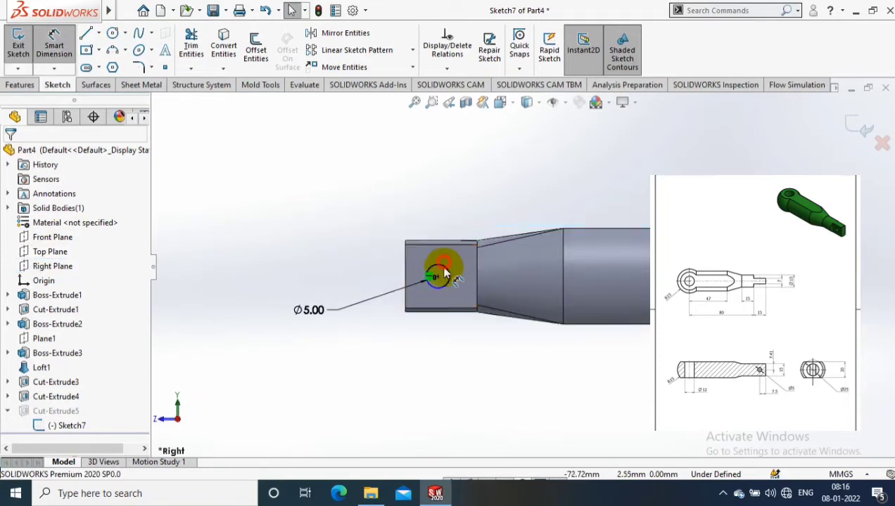
scroll(445, 288, "down", 2)
left_click(445, 289)
left_click(426, 233)
left_click(435, 211)
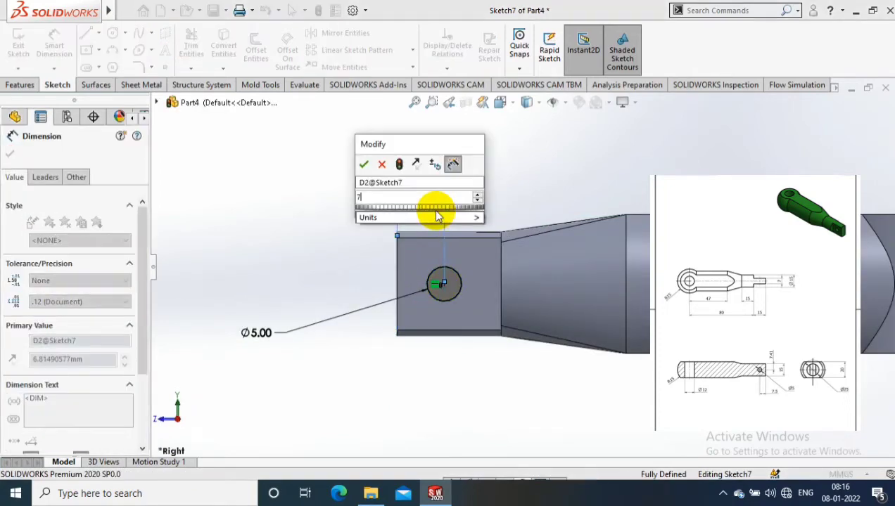
type("7.5")
key("Return")
Try a vertical dimension from the top edge, then discard it as redundant
left_click(446, 284)
left_click(440, 233)
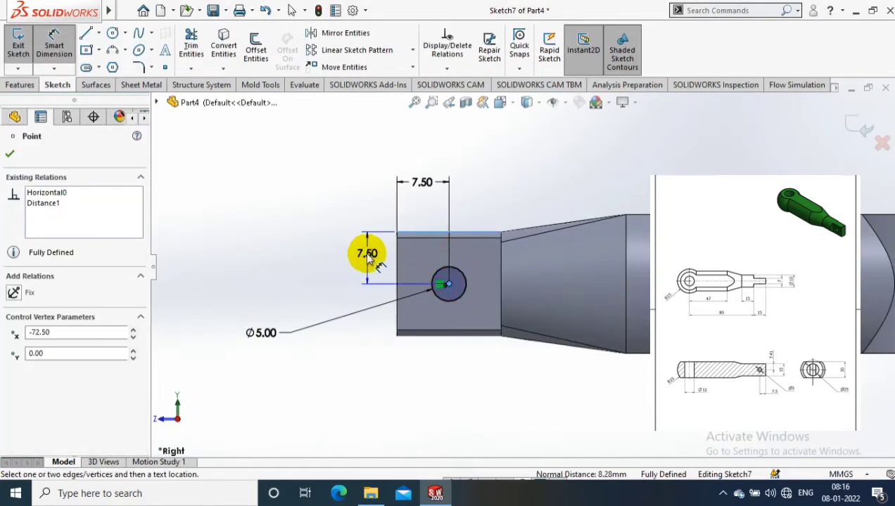
left_click(365, 255)
left_click(191, 81)
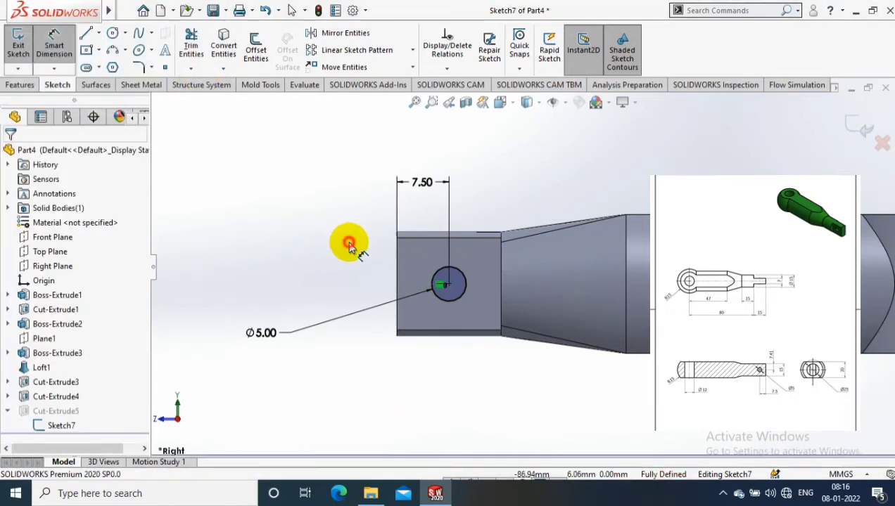
key("Escape")
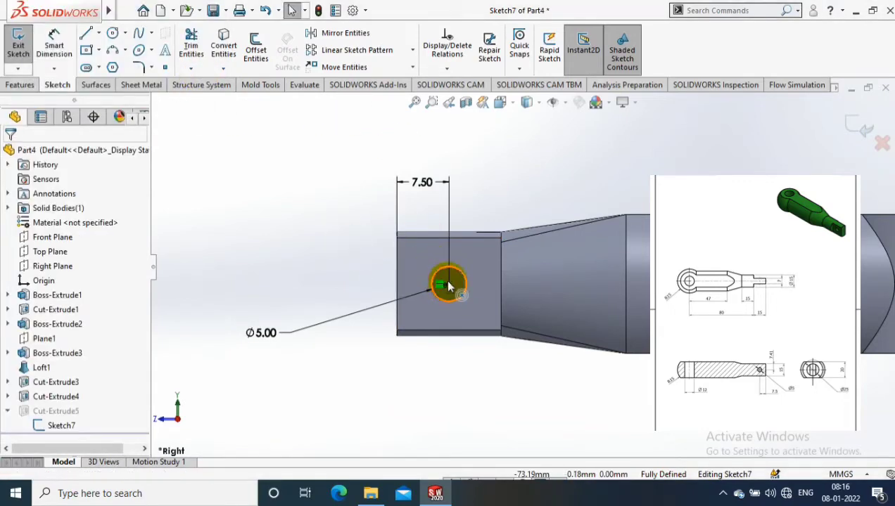
right_click(441, 285)
left_click(440, 388)
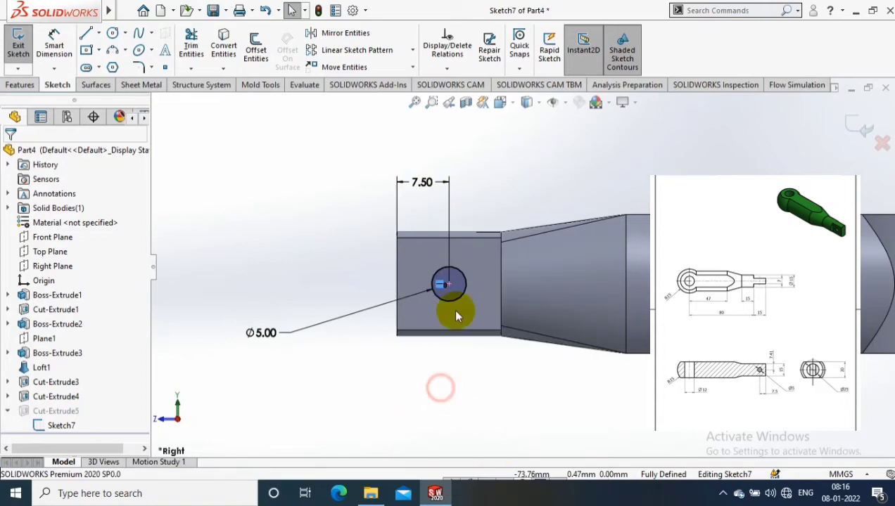
Dimension the hole centre 7.41 from the top edge and exit the sketch to cut Cut-Extrude5
scroll(499, 197, "down", 1)
left_click(440, 300)
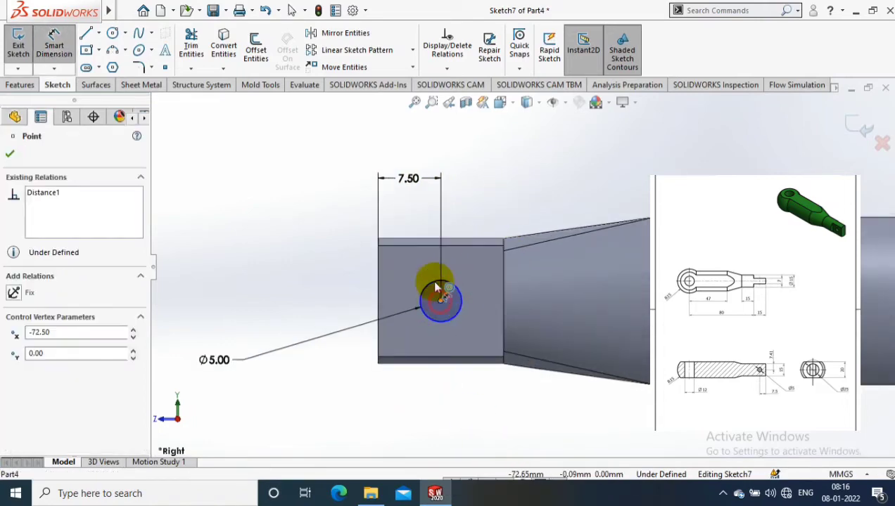
left_click(423, 244)
left_click(364, 281)
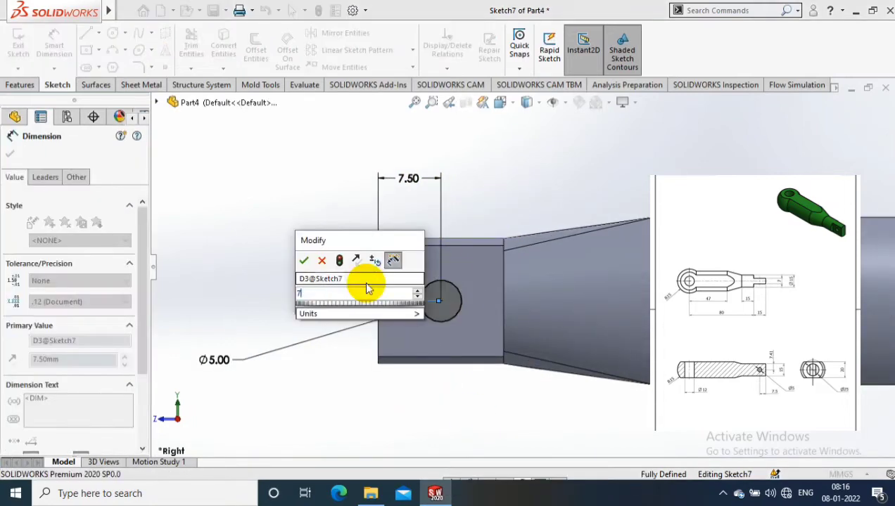
left_click(302, 256)
left_click(712, 173)
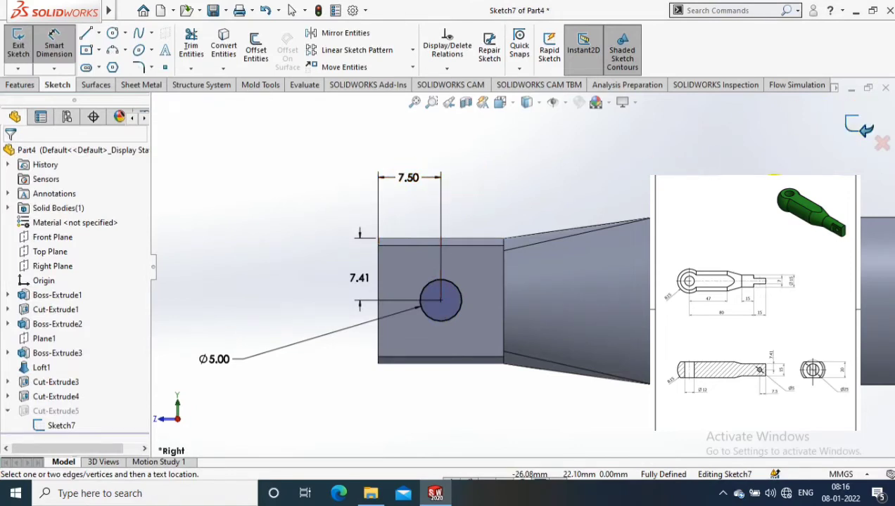
left_click(863, 127)
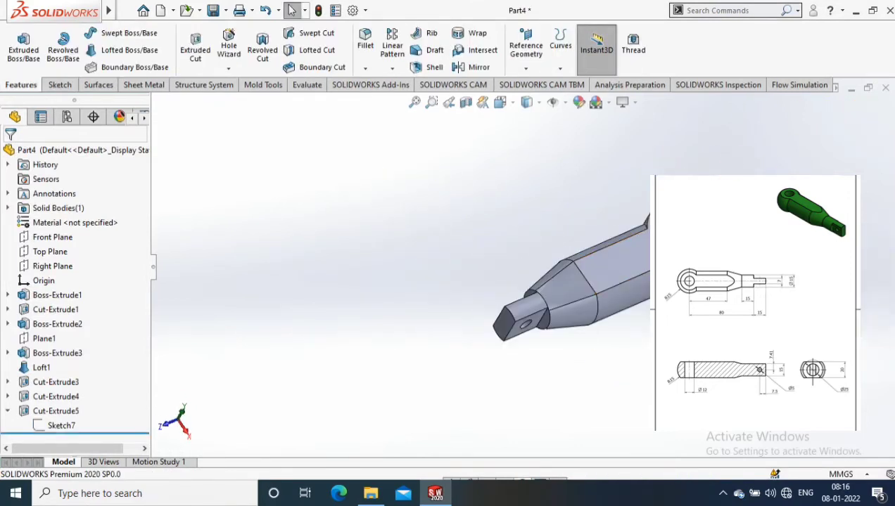
Fillet the shank-to-eye edges: drop the failing 15 mm radius, add a second edge, apply 5 mm
key("f")
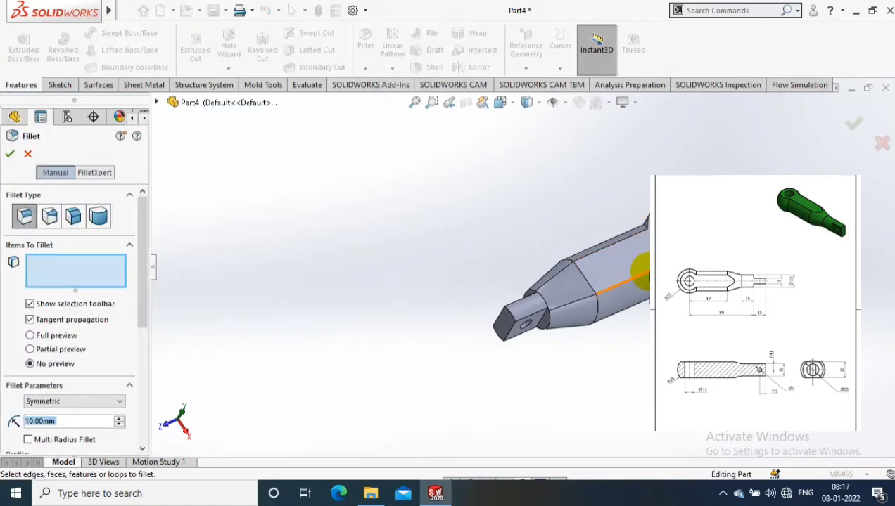
left_click(872, 222)
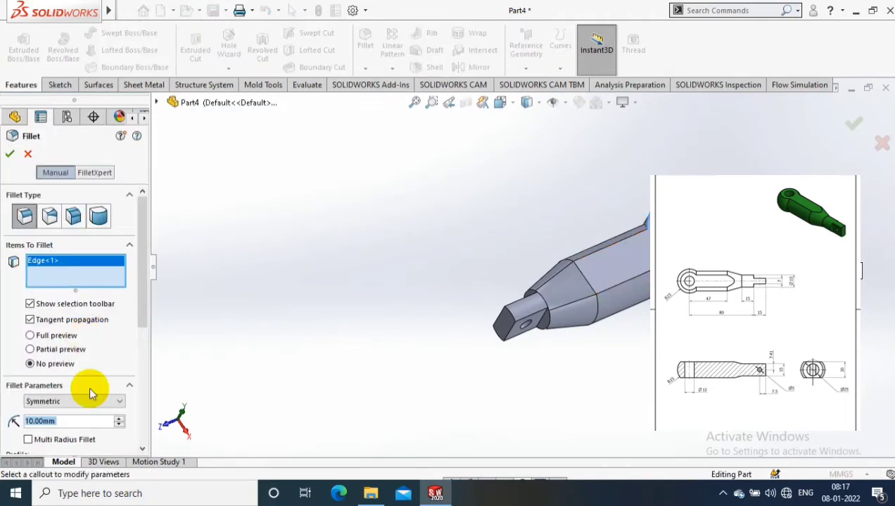
type("15")
key("Return")
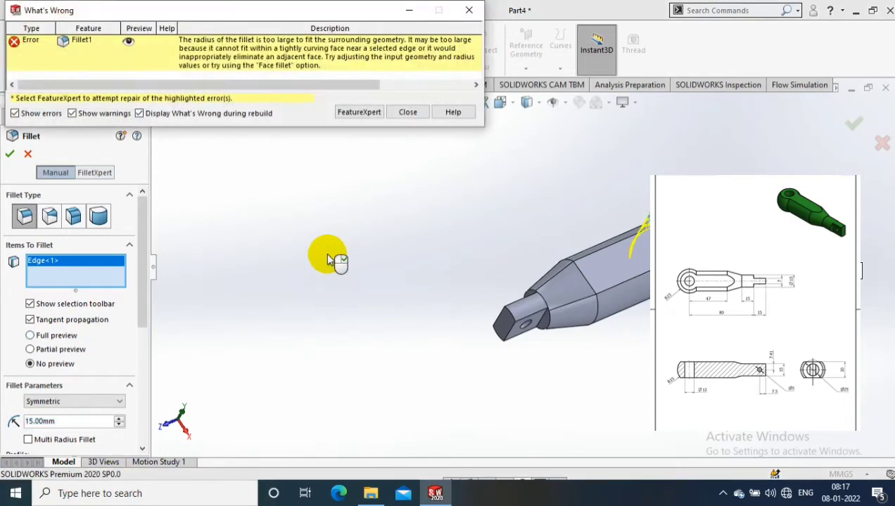
key("Return")
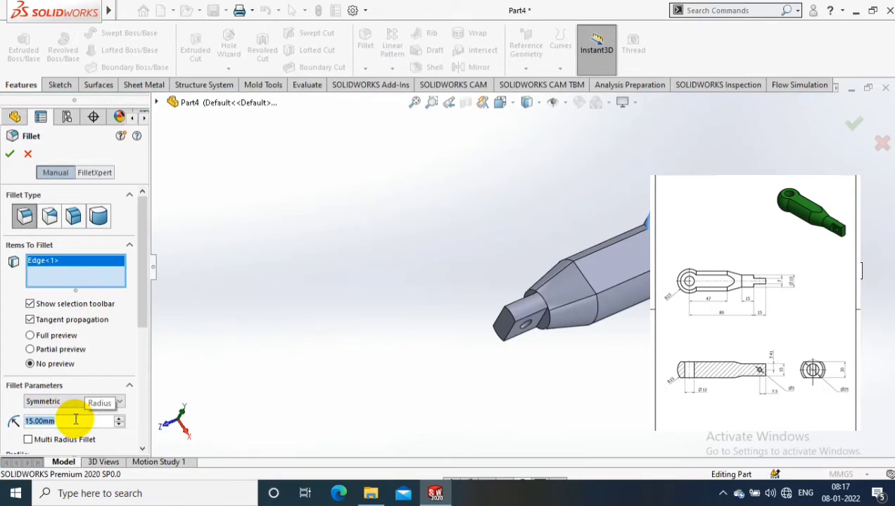
type("5")
key("ctrl+4")
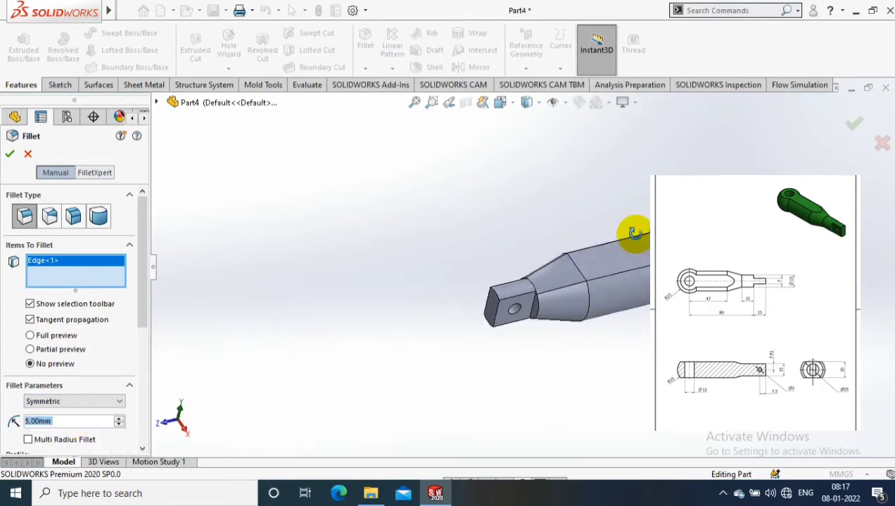
left_click(591, 306)
left_click(11, 156)
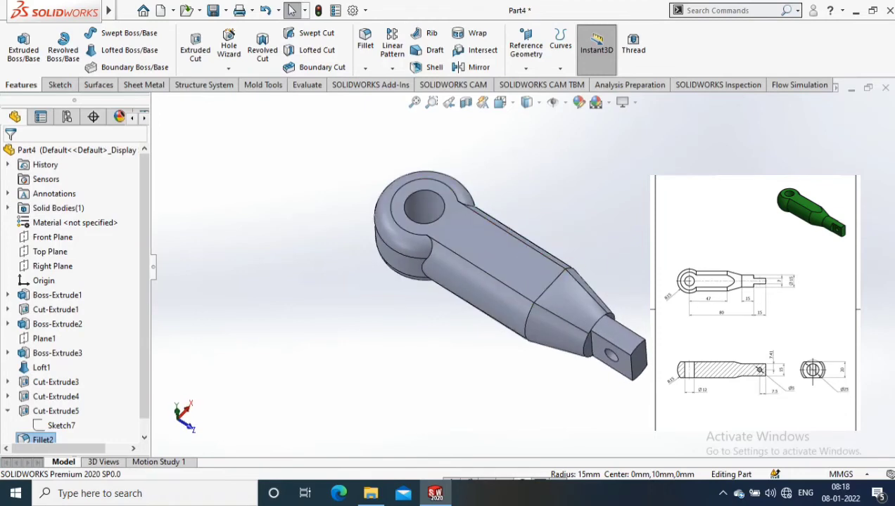
Edit Boss-Extrude3 and change its Blind depth to 10
left_click(598, 348)
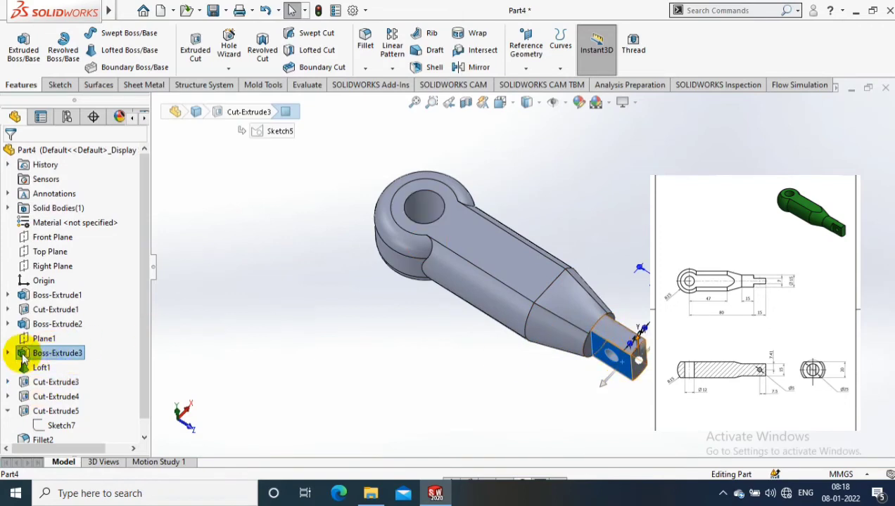
left_click(8, 353)
left_click(53, 353)
right_click(53, 355)
left_click(108, 200)
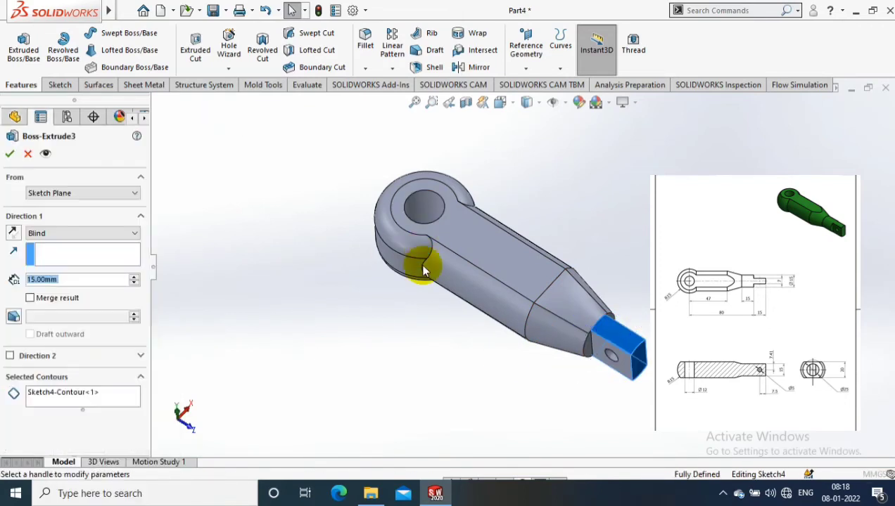
type("10")
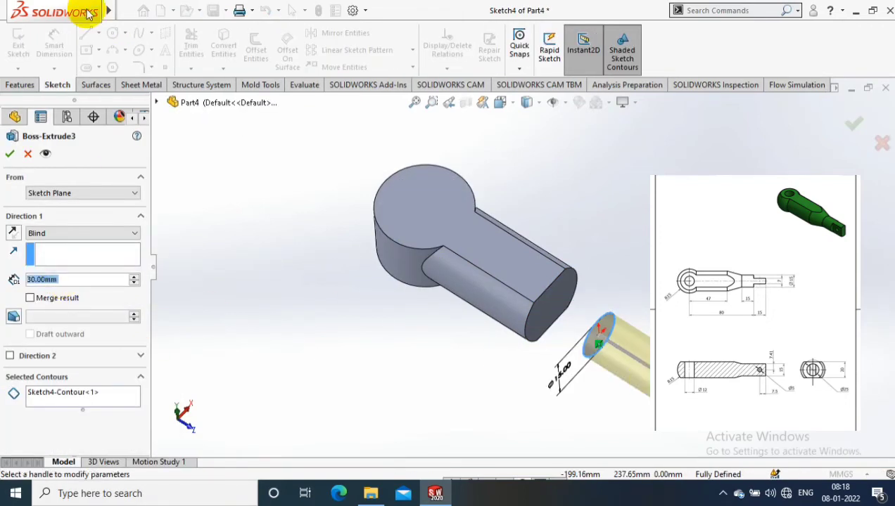
left_click(10, 153)
Apply a green appearance colour to the whole body from a face's Appearances menu
middle_click_drag(648, 273, 457, 225)
right_click(457, 225)
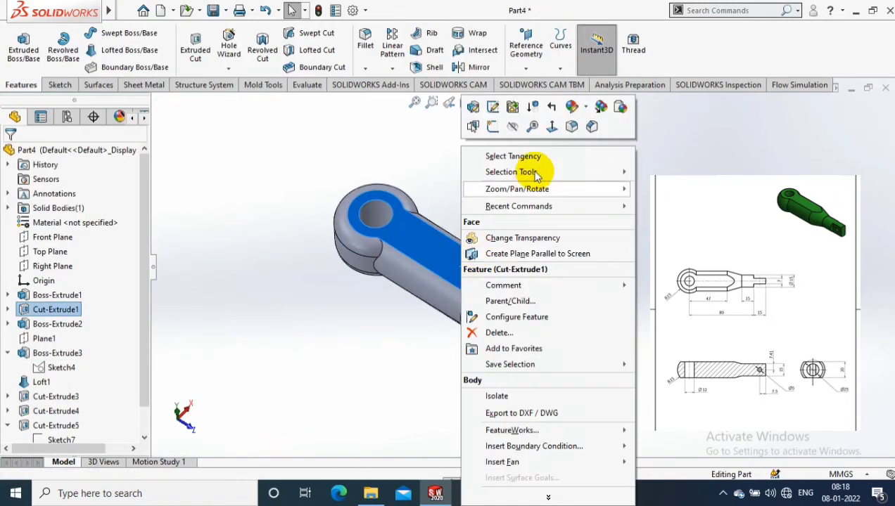
left_click(581, 124)
left_click(568, 220)
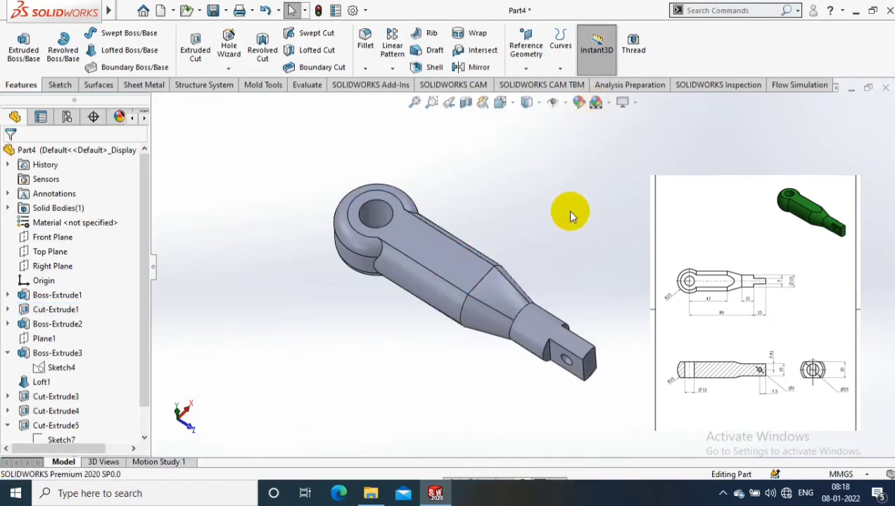
middle_click_drag(568, 213, 355, 299)
right_click(412, 225)
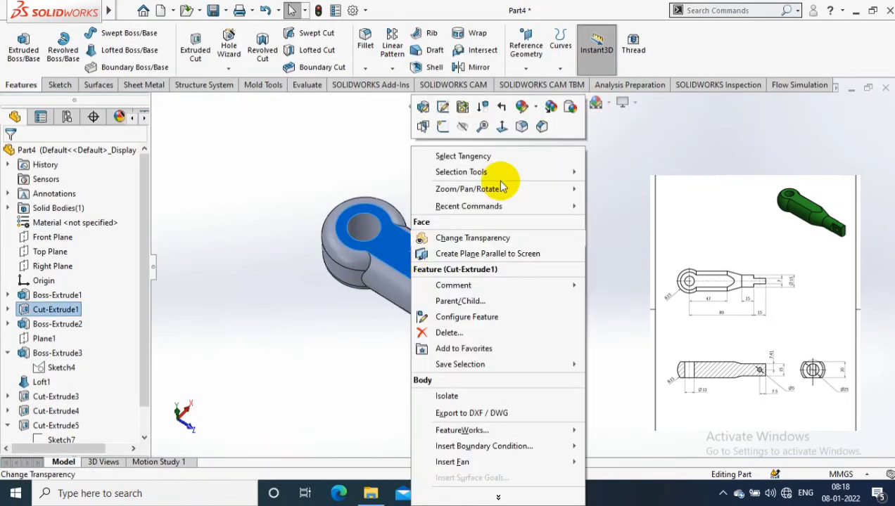
left_click(536, 108)
left_click(543, 169)
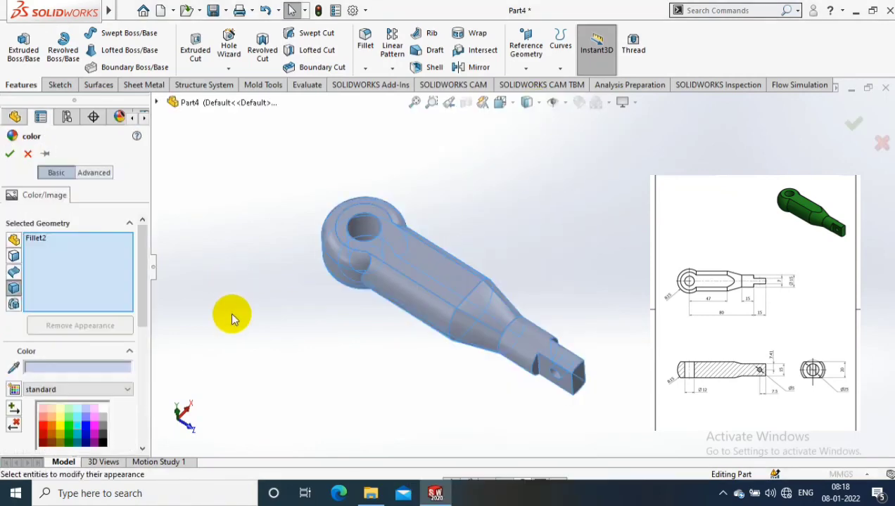
left_click(69, 434)
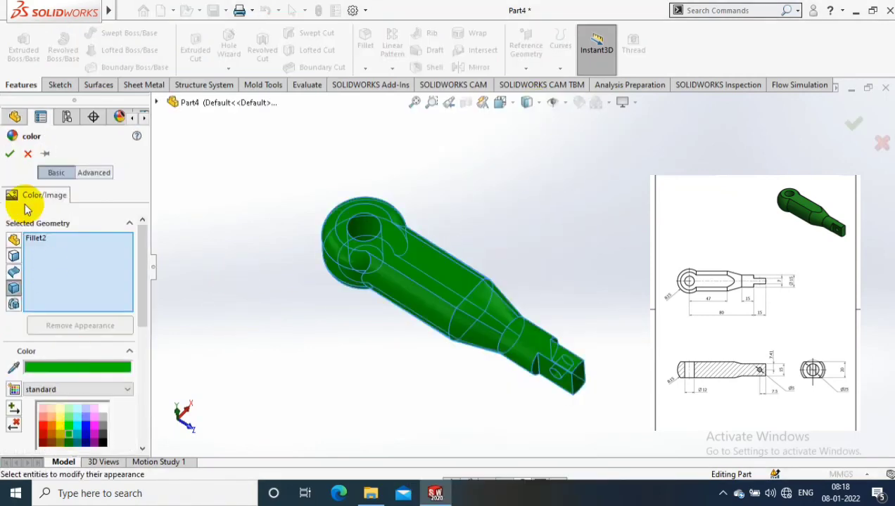
key("Return")
middle_click_drag(621, 325, 615, 291)
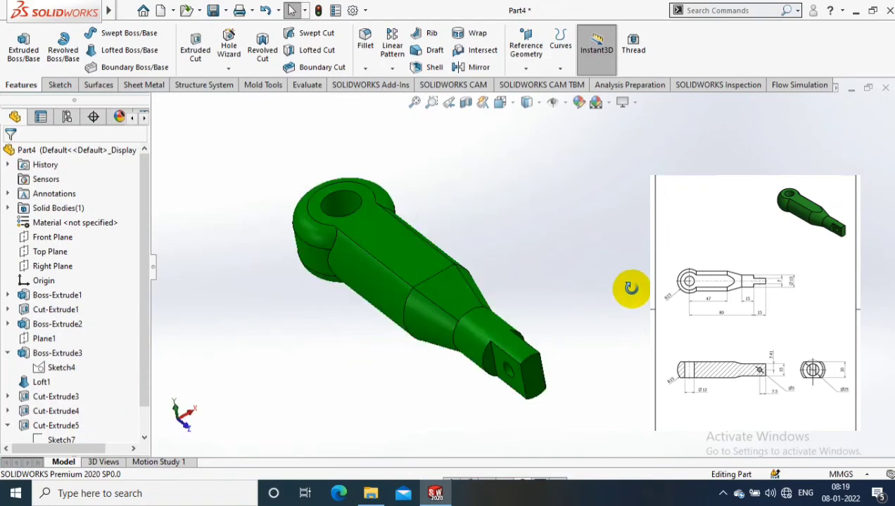